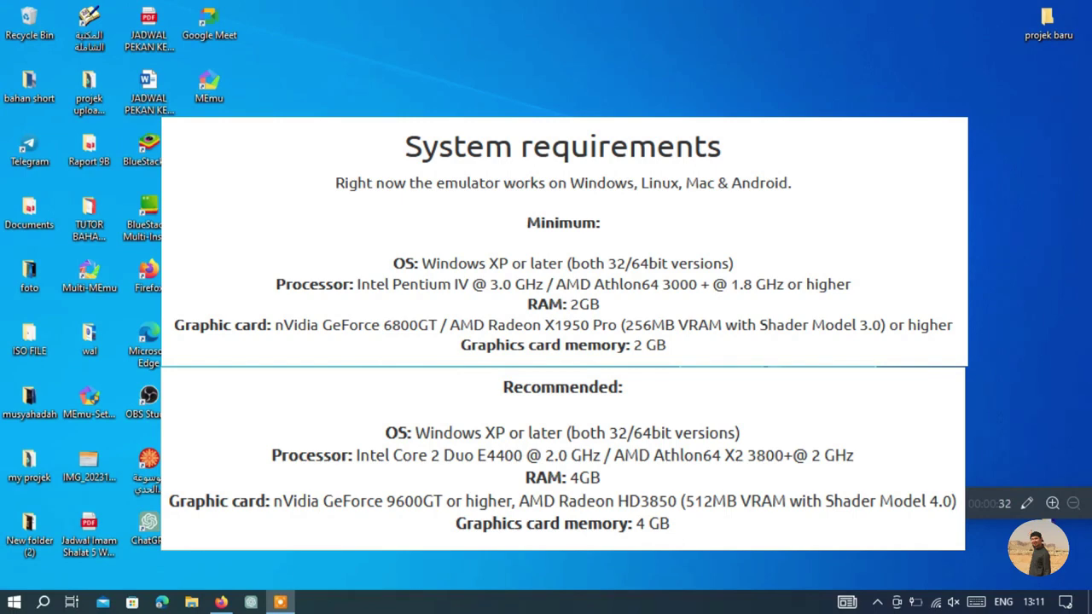
Step: Switch to Firefox and open the PS1 Emulator site from the ps1emulator.com search results
left_click(226, 602)
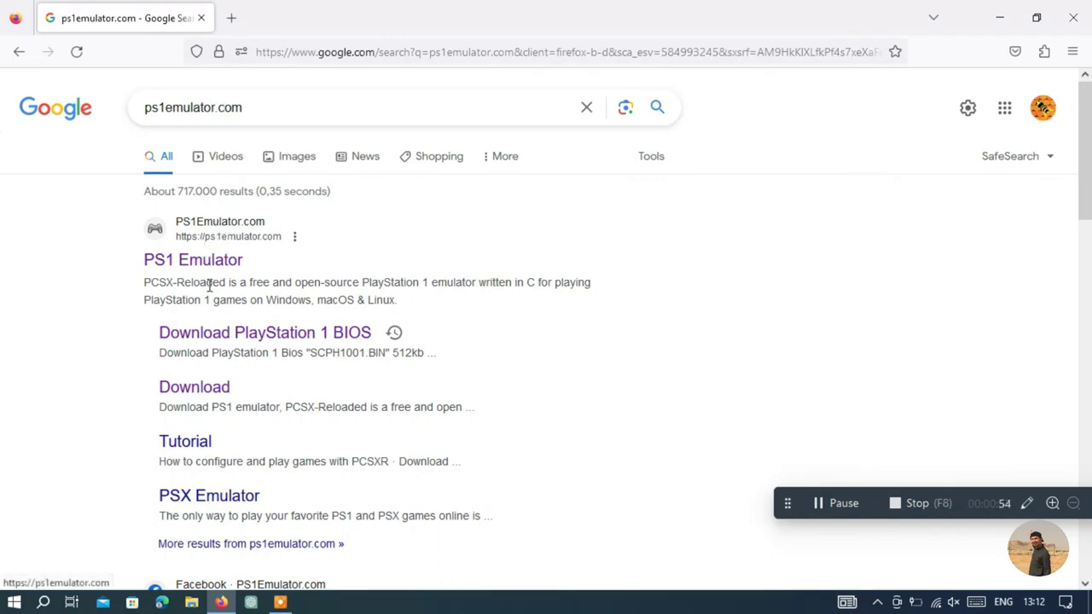
scroll(213, 286, "down", 2)
scroll(228, 300, "down", 1)
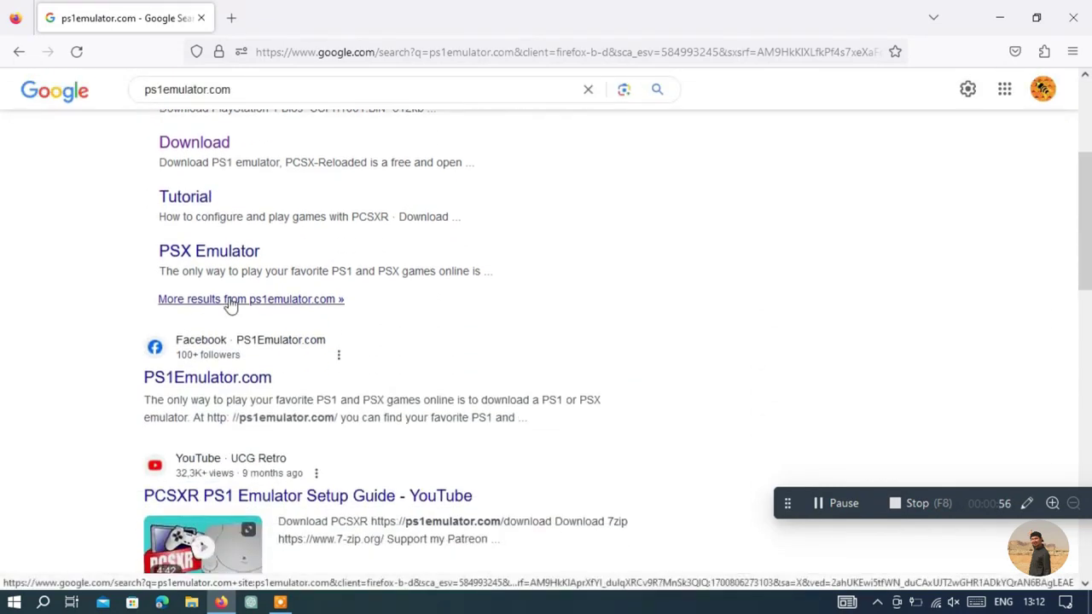
scroll(229, 304, "up", 3)
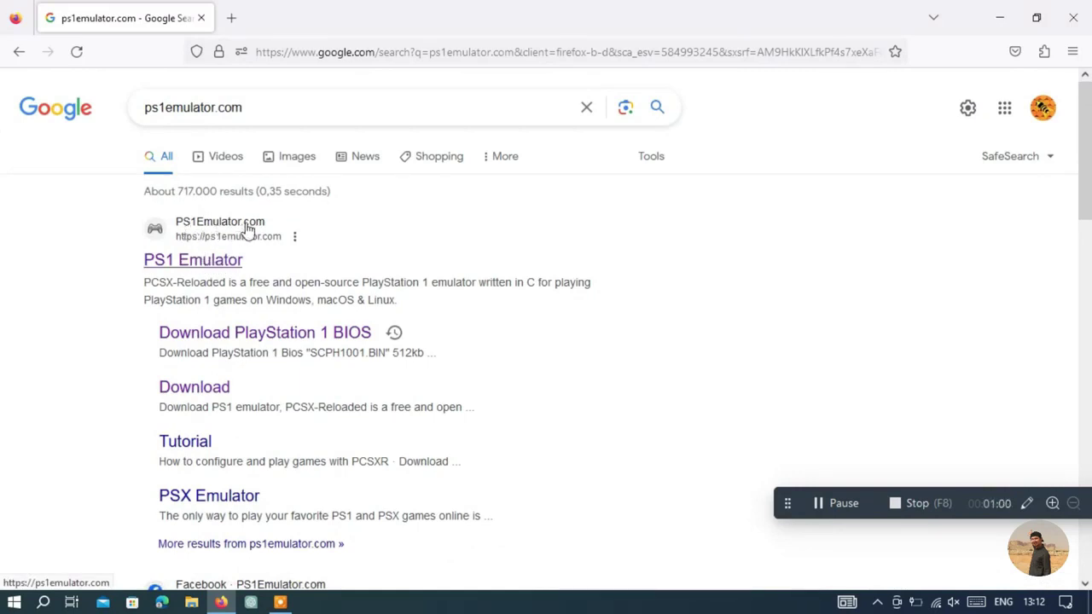
left_click(192, 269)
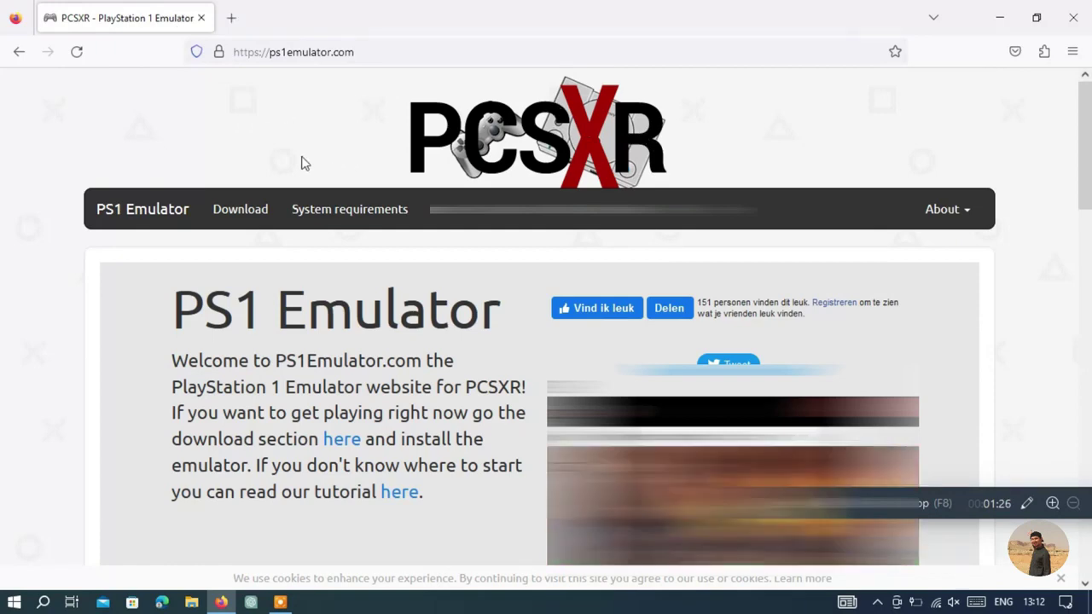
Step: Go to the PCSXR for Windows download page and request PCSXR_Setup.exe from mirror #1
left_click(241, 211)
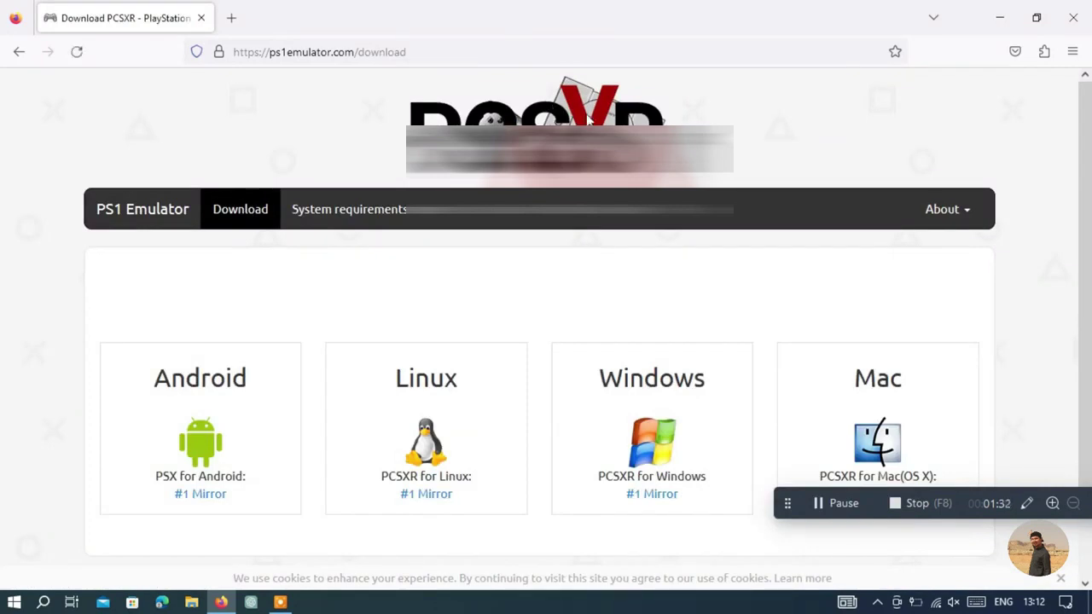
scroll(563, 115, "down", 1)
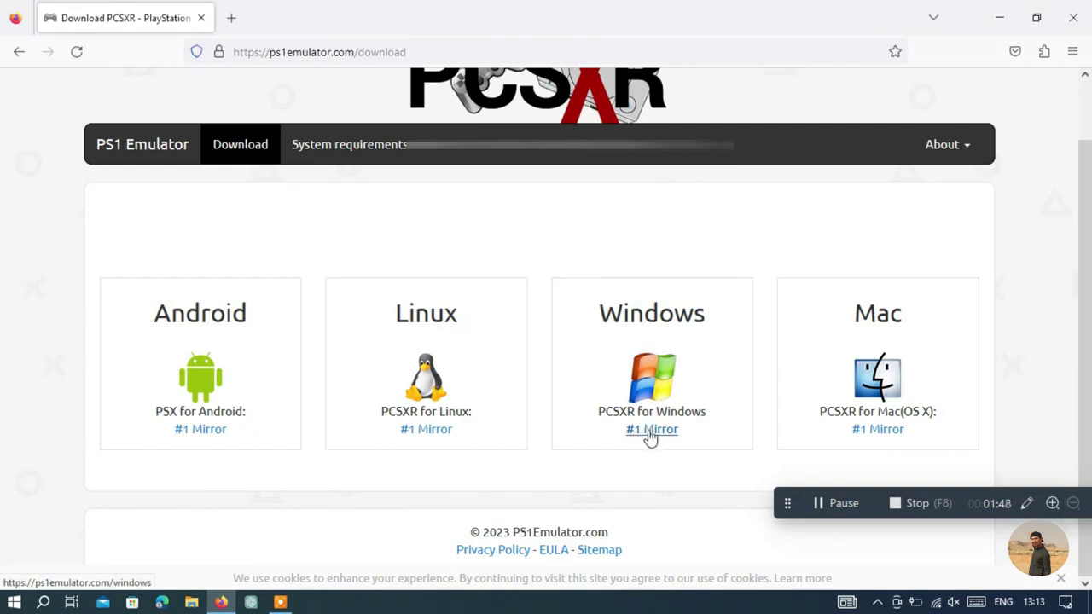
left_click(651, 434)
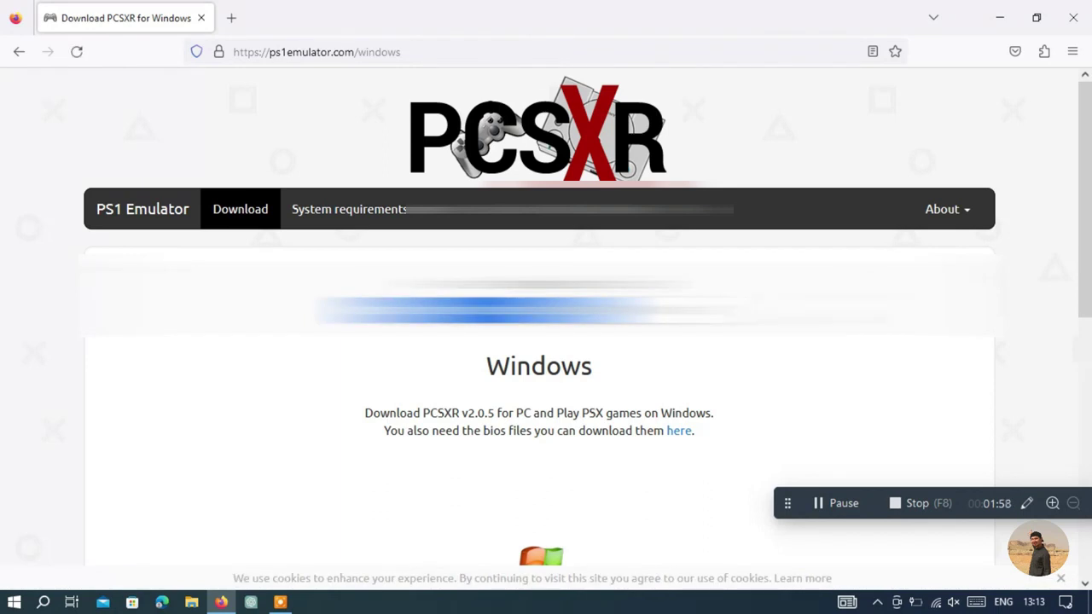
scroll(785, 324, "down", 2)
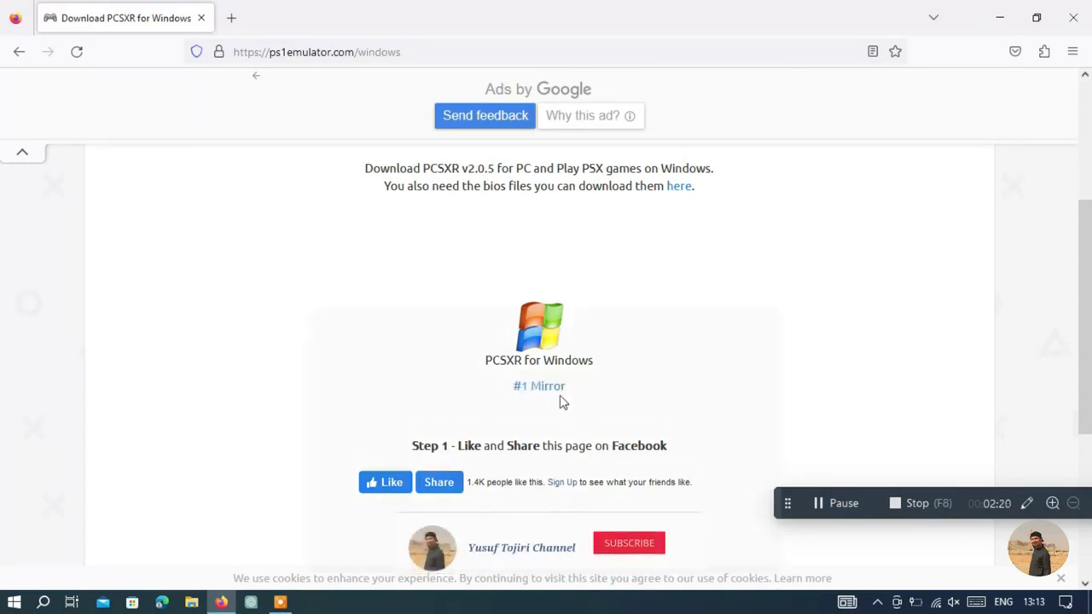
left_click(645, 550)
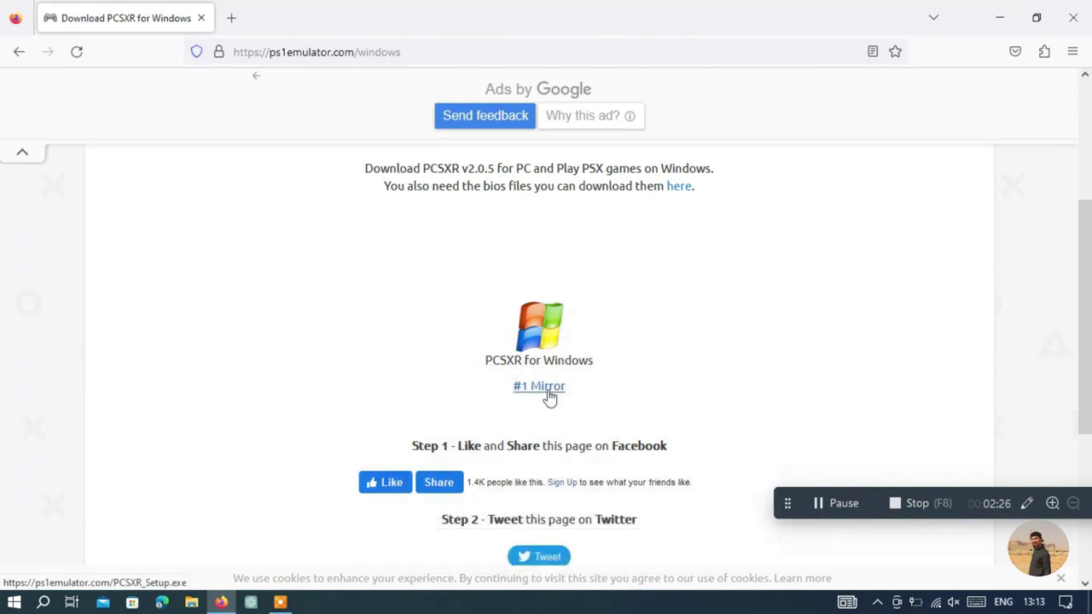
left_click(545, 388)
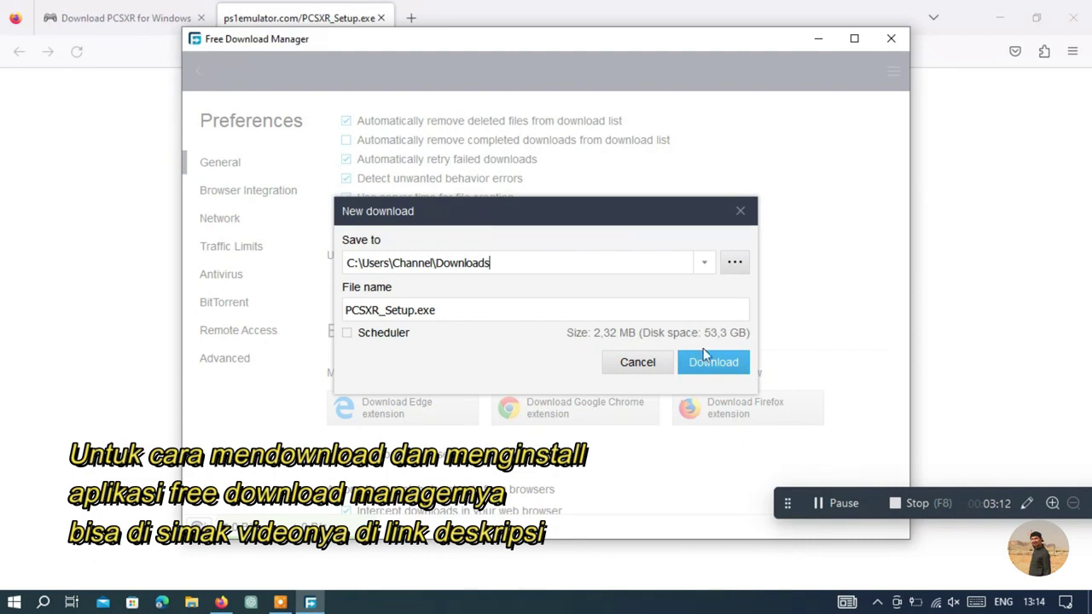
left_click(738, 271)
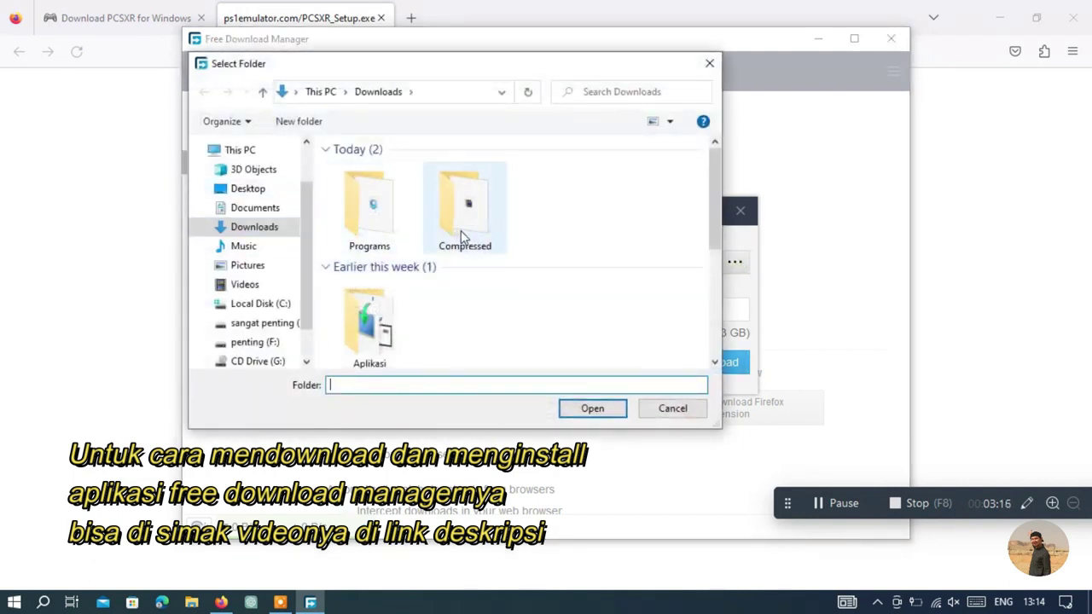
left_click(370, 229)
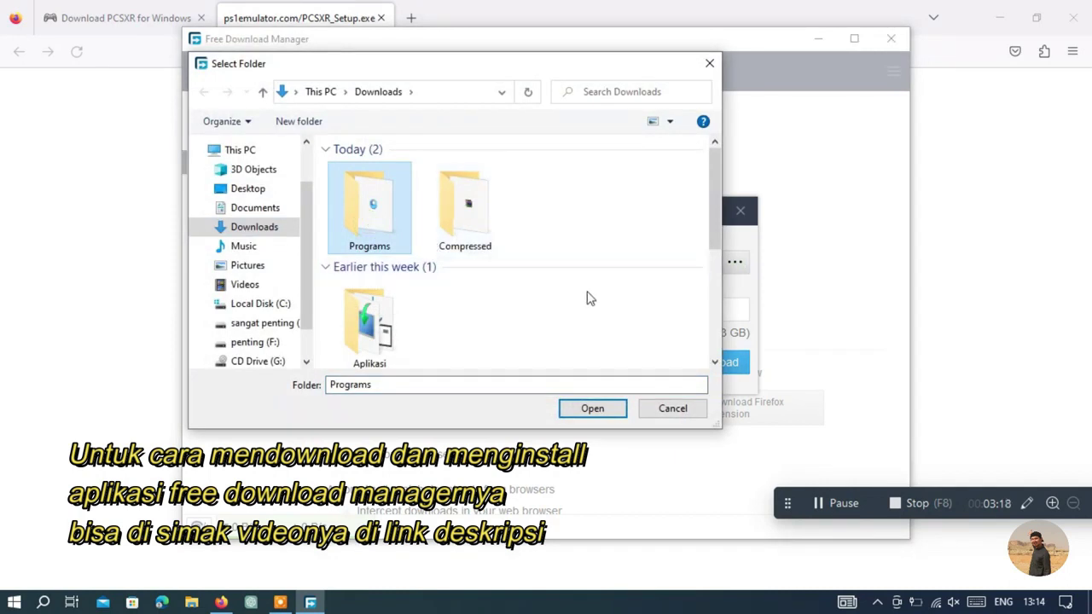
left_click(592, 409)
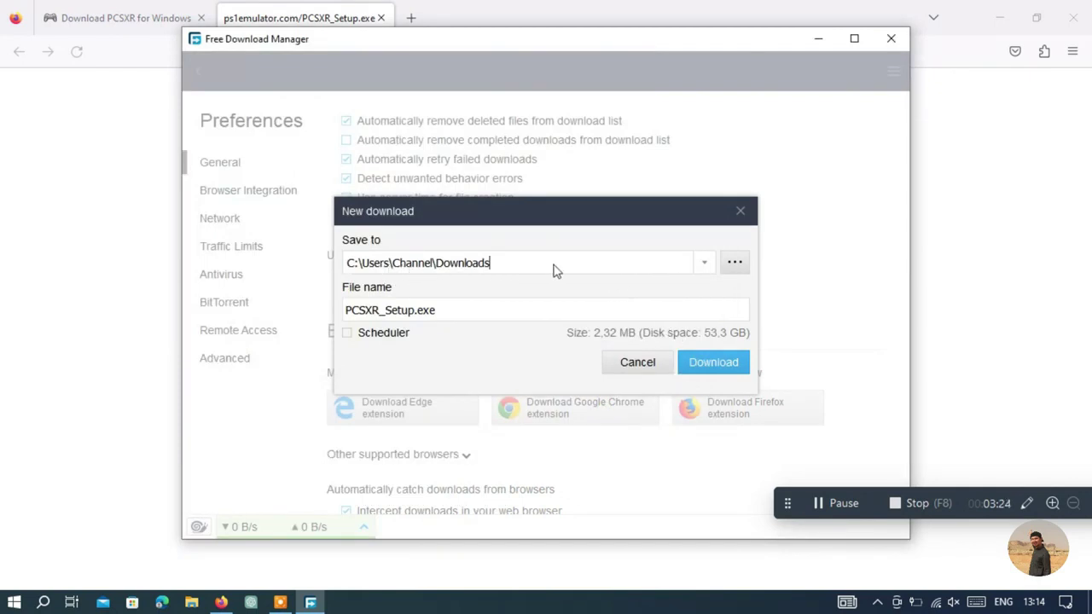
Step: Download PCSXR_Setup.exe to the Downloads folder and return from the preferences to the download list
left_click(706, 365)
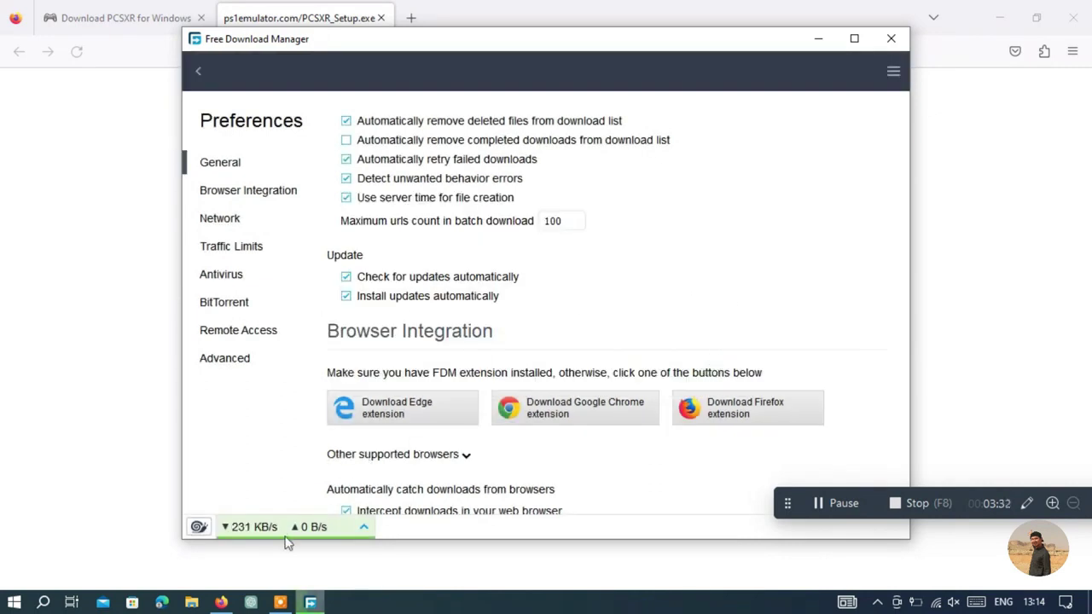
left_click(198, 74)
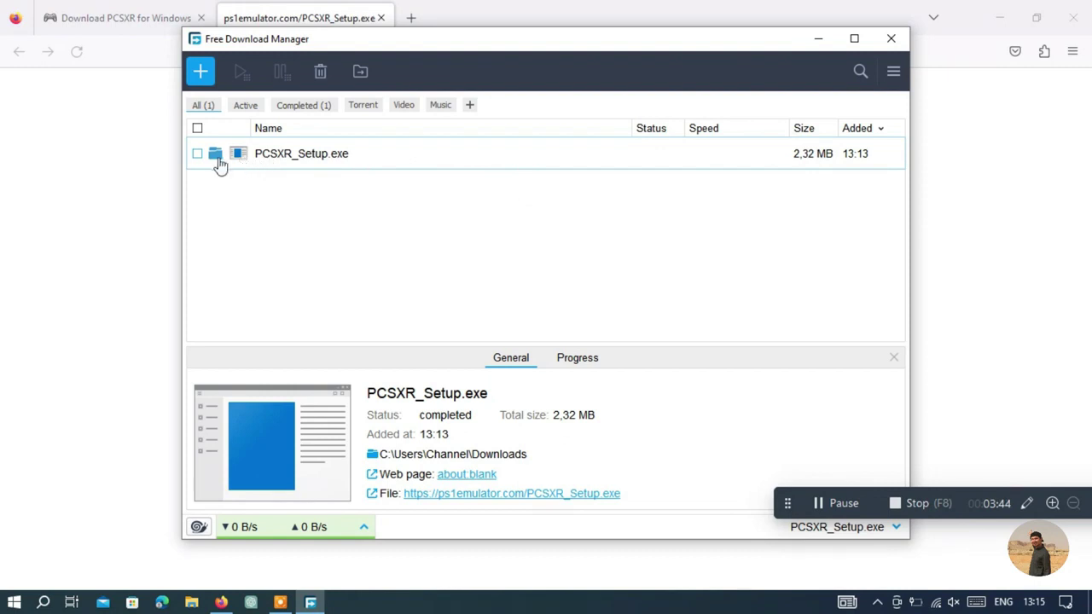
Step: Close the leftover PCSXR_Setup.exe browser tab and minimize Firefox
left_click(503, 7)
left_click(381, 18)
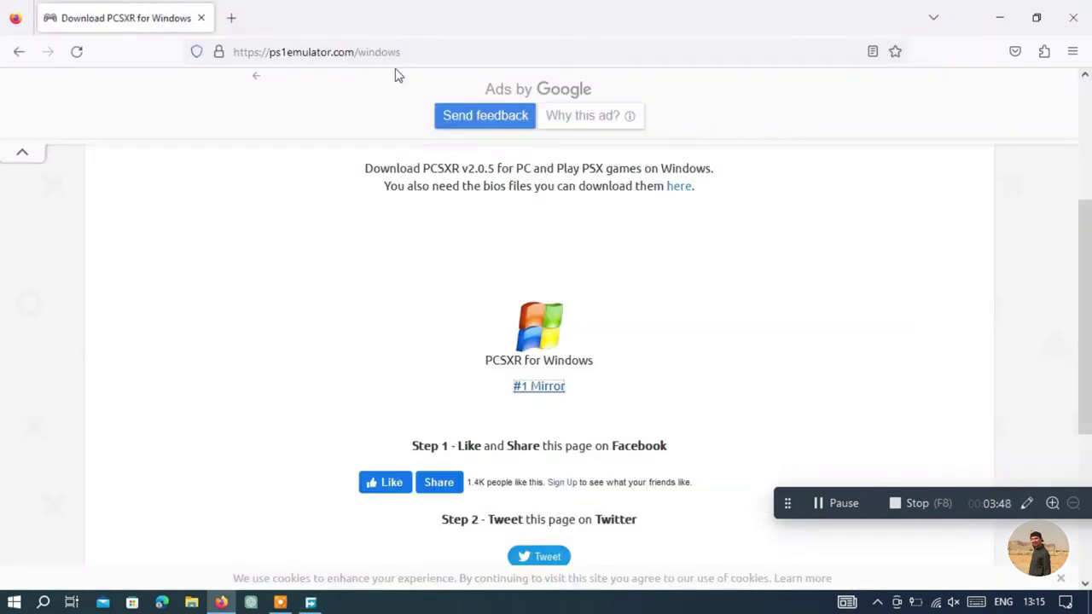
left_click(996, 17)
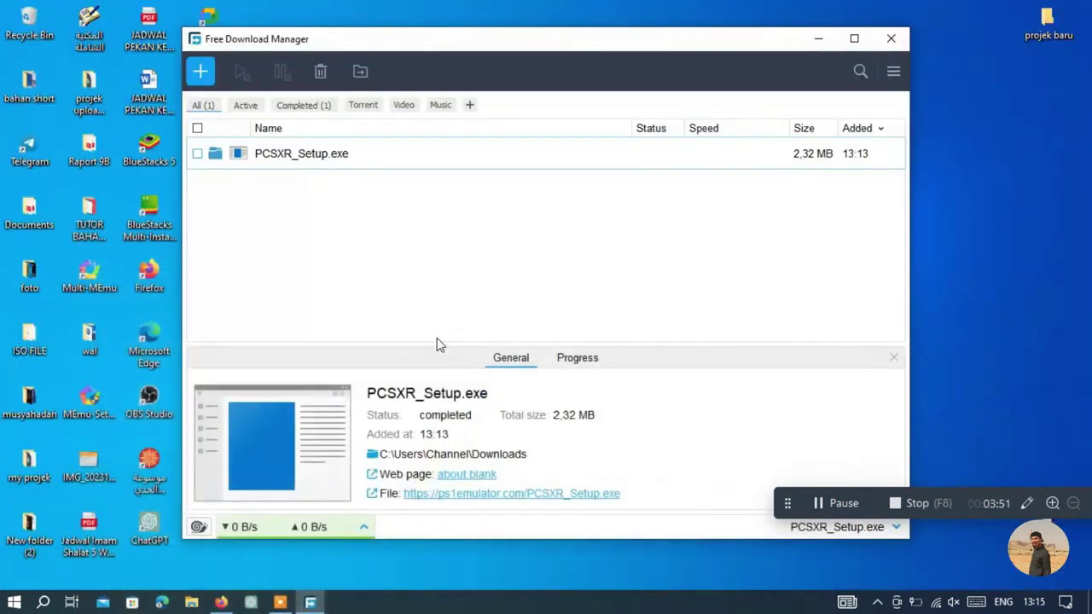
Step: Open the folder containing the downloaded PCSXR_Setup.exe and launch the installer
left_click(214, 158)
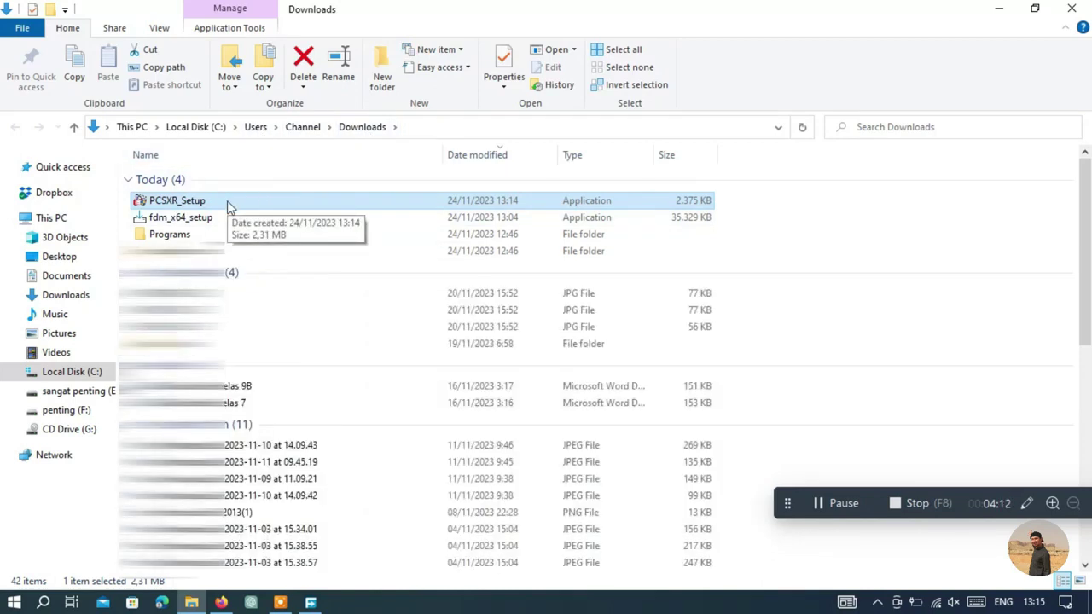
double_click(227, 203)
right_click(227, 203)
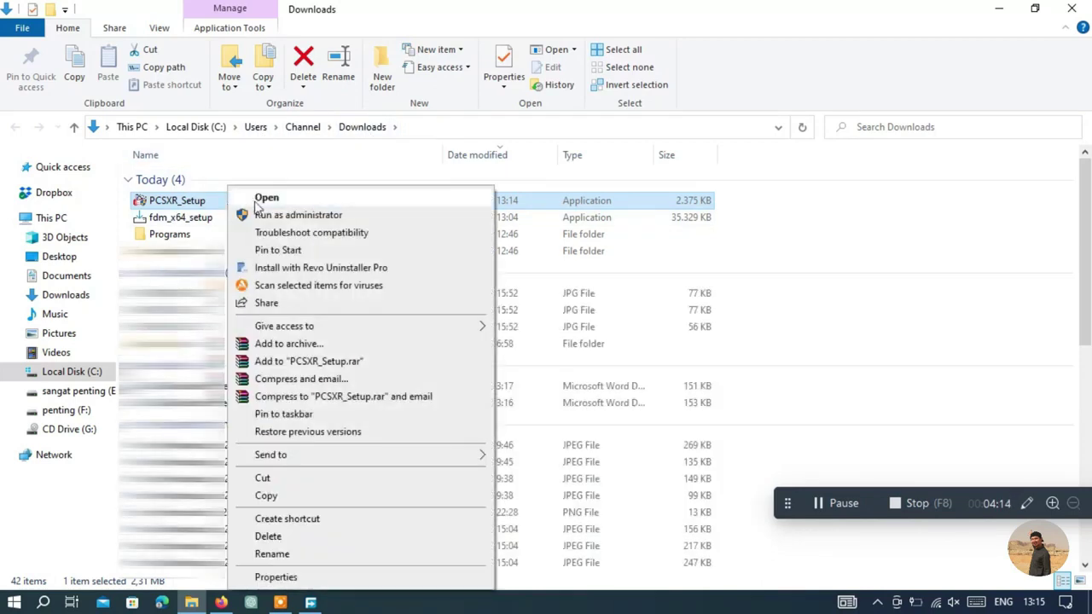
left_click(271, 203)
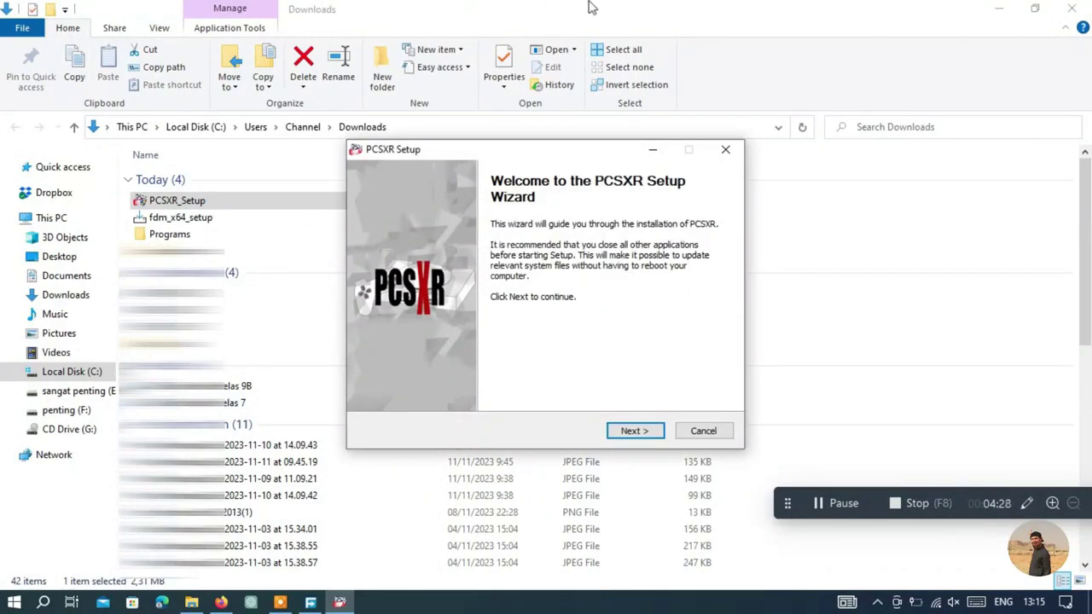
Step: Close the Downloads and Free Download Manager windows, and advance the PCSXR setup wizard to the install location
left_click(1074, 10)
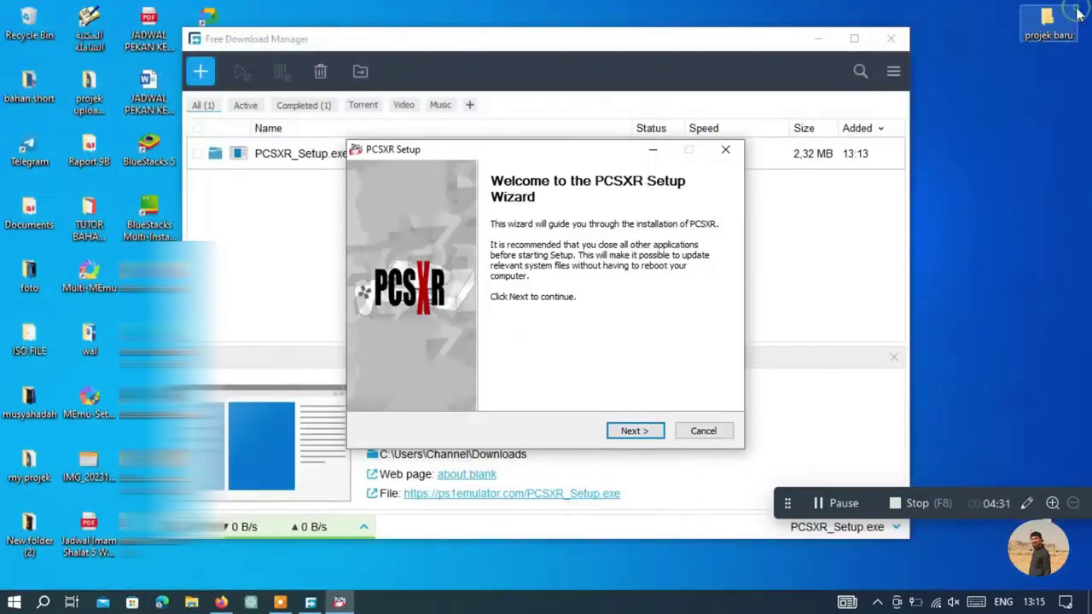
left_click(893, 41)
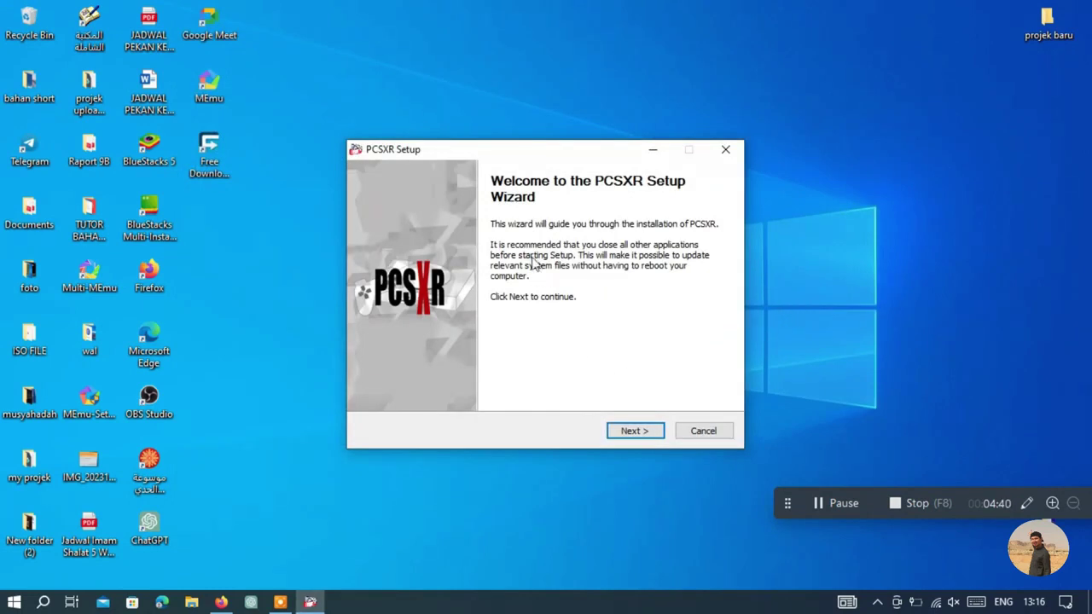
left_click(633, 431)
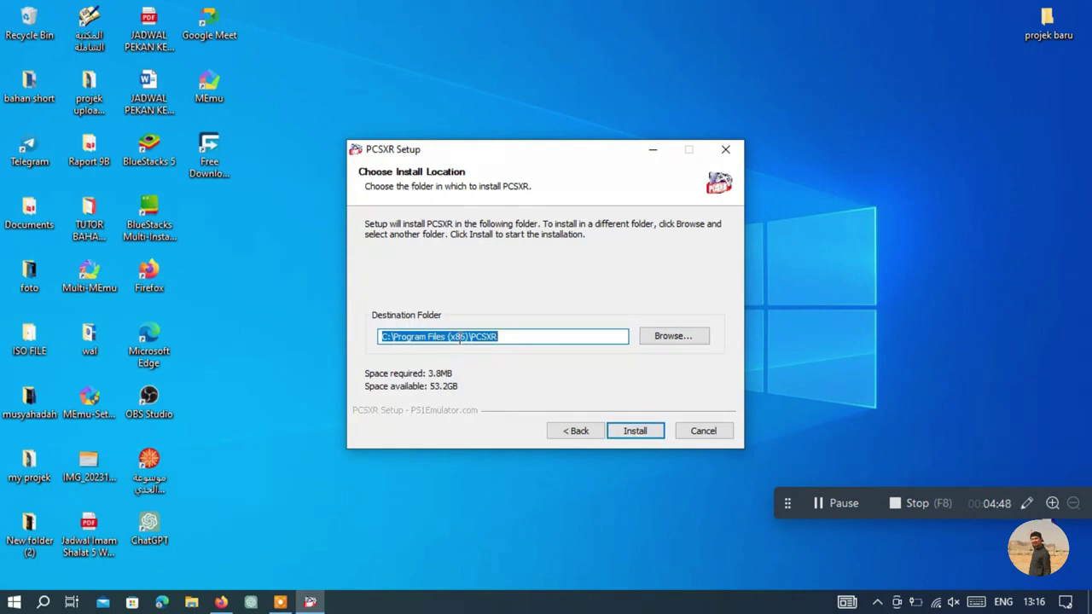
left_click(682, 339)
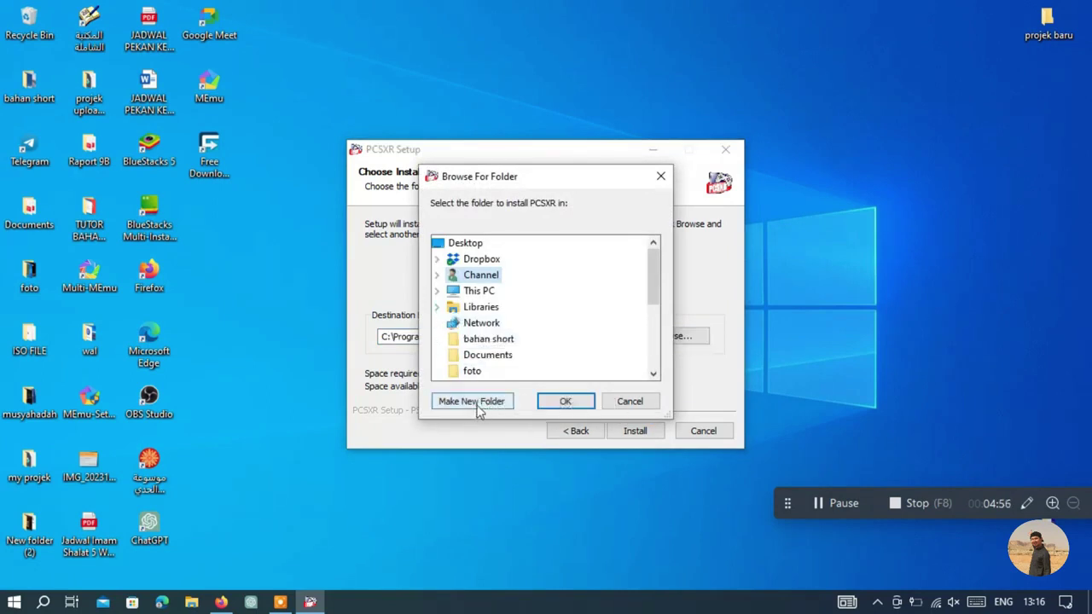
left_click(438, 292)
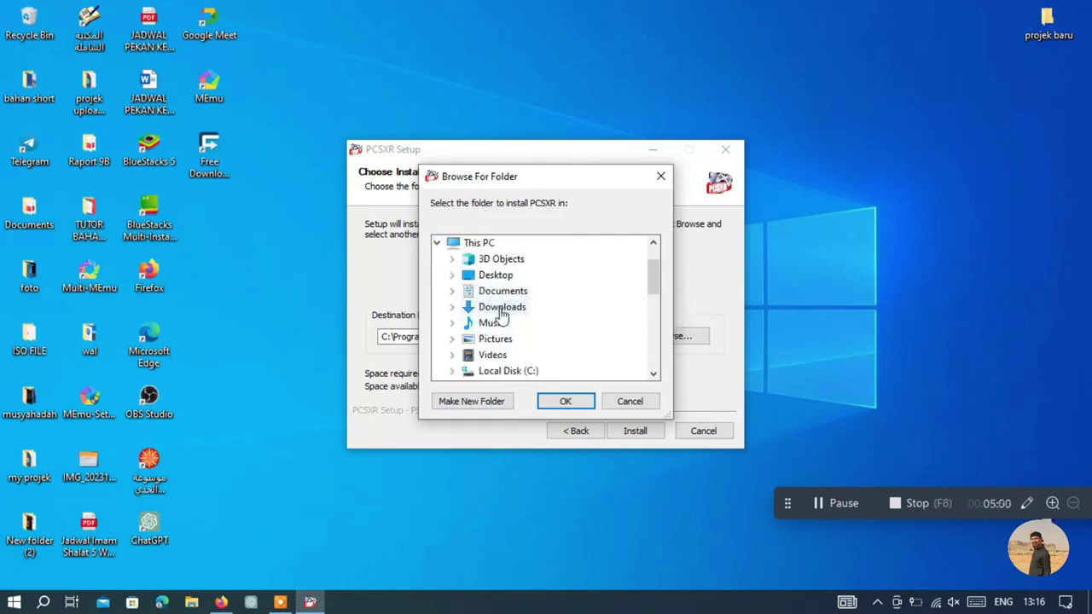
scroll(533, 303, "down", 2)
scroll(544, 292, "up", 2)
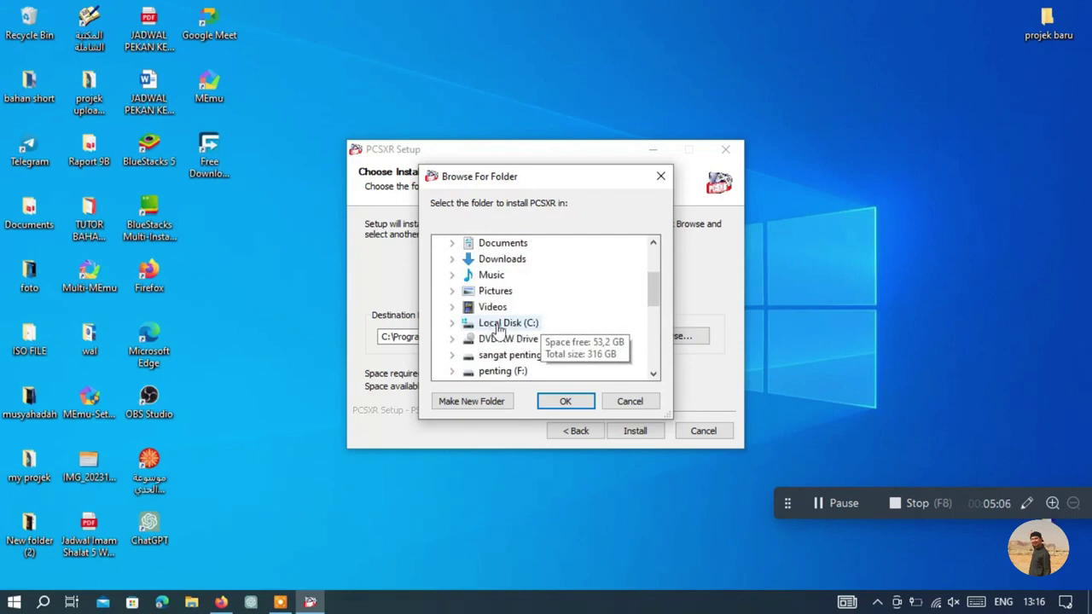
double_click(489, 275)
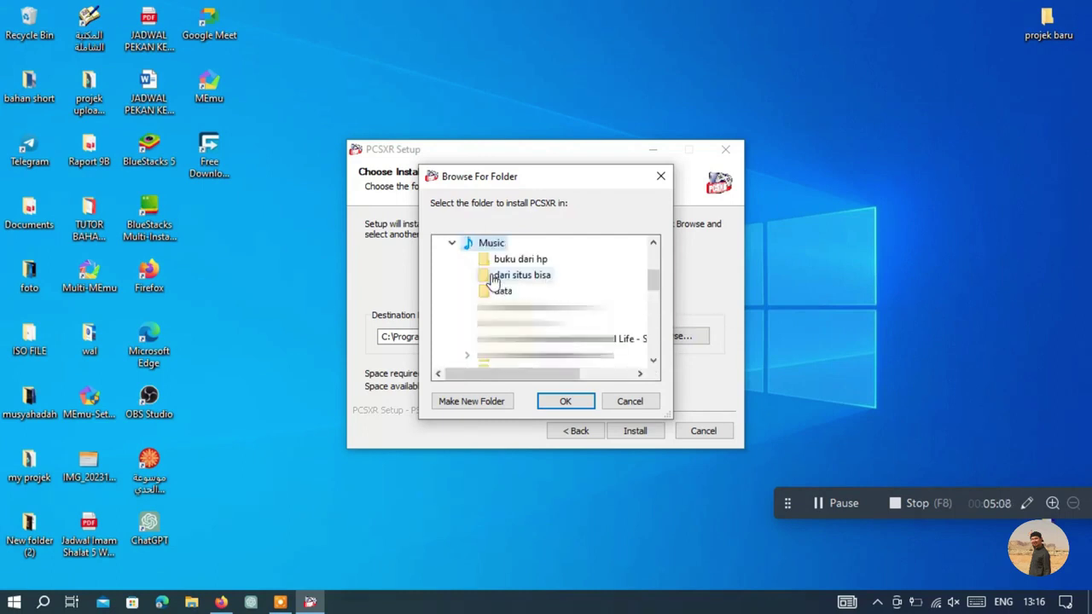
left_click(451, 244)
scroll(490, 286, "up", 1)
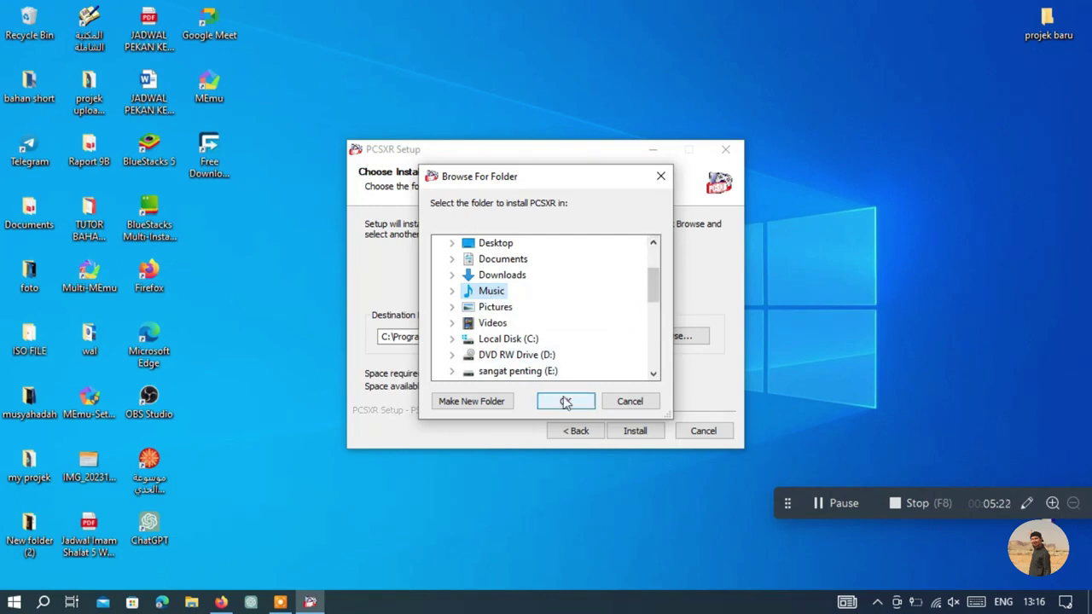
left_click(660, 176)
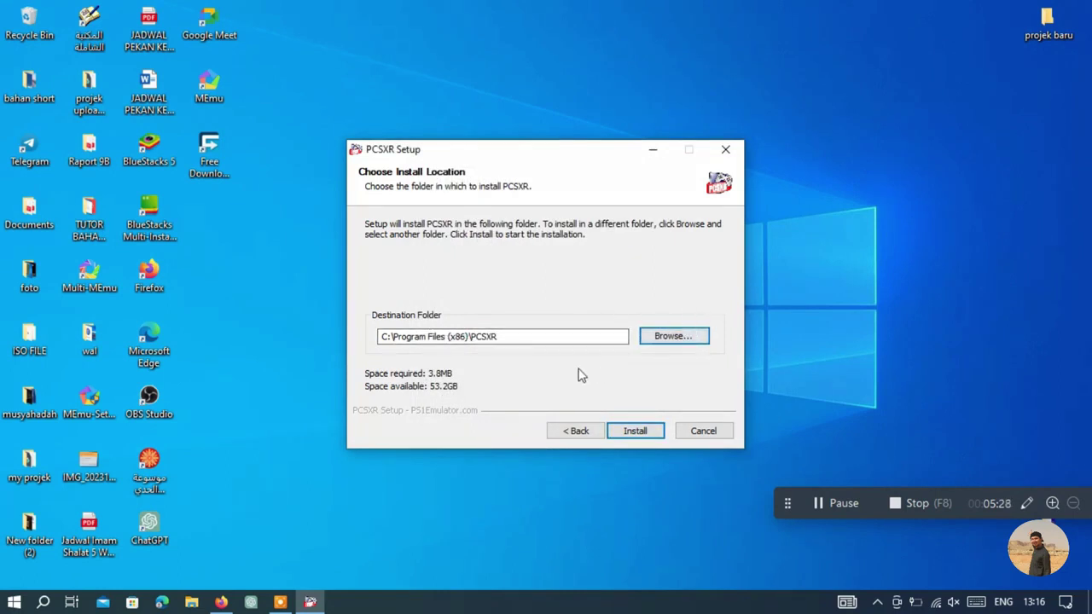
Step: Install PCSXR in C:\Program Files (x86)\PCSXR and finish the setup wizard
left_click(636, 432)
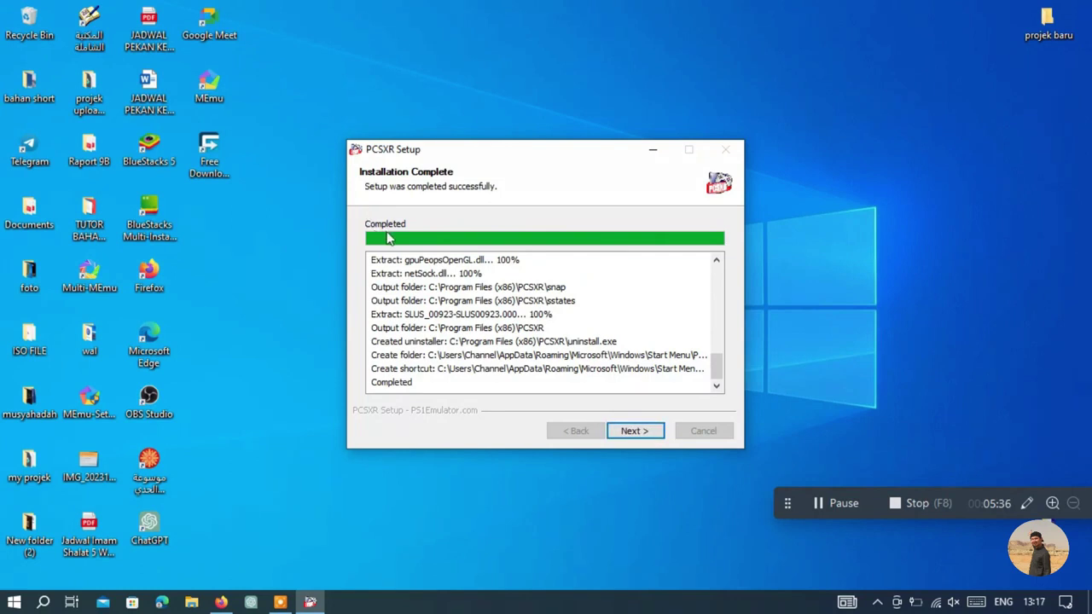
left_click(632, 431)
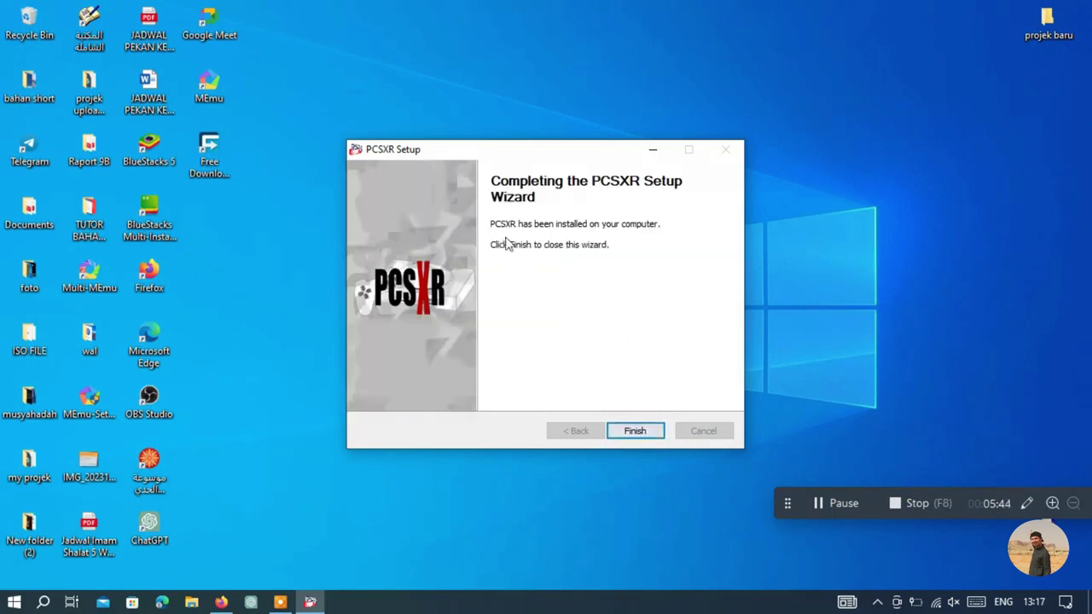
left_click(638, 436)
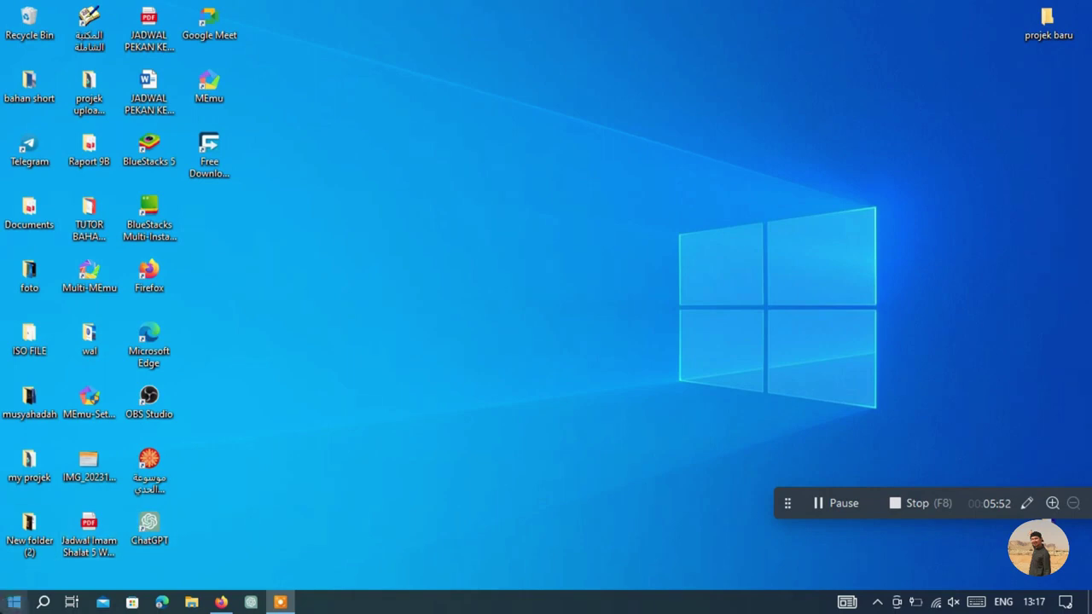
left_click(14, 602)
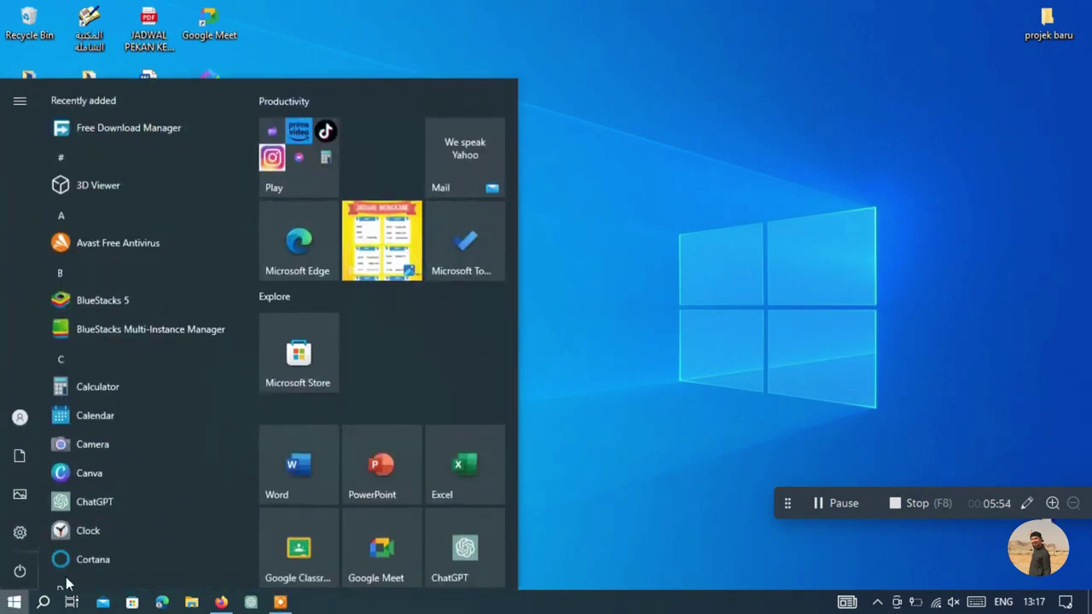
left_click(578, 332)
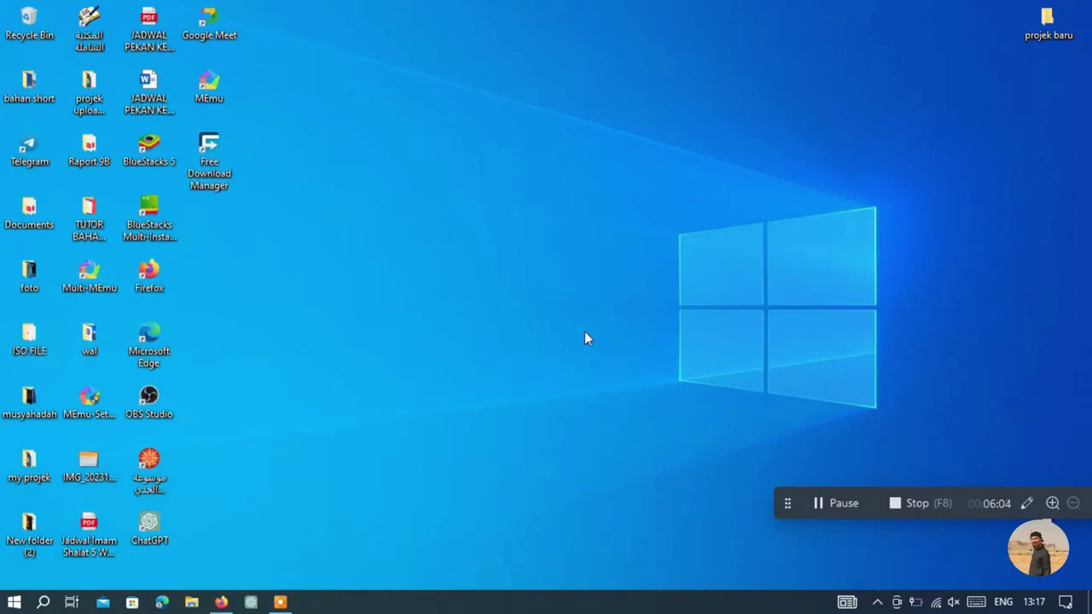
Step: Open the PCSXR installation folder in C:\Program Files (x86) in File Explorer
left_click(195, 601)
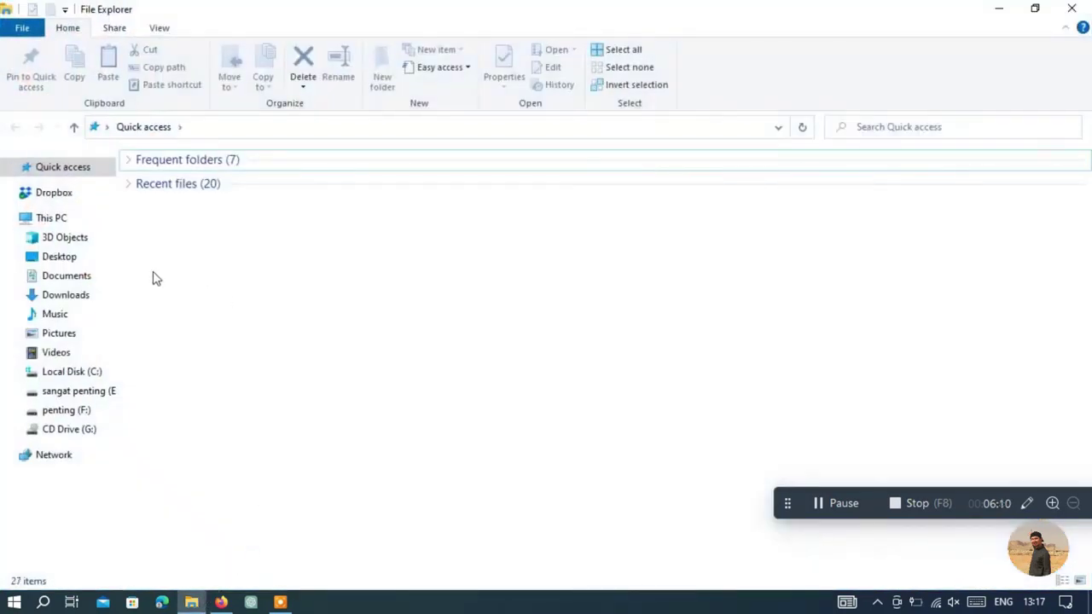
left_click(49, 222)
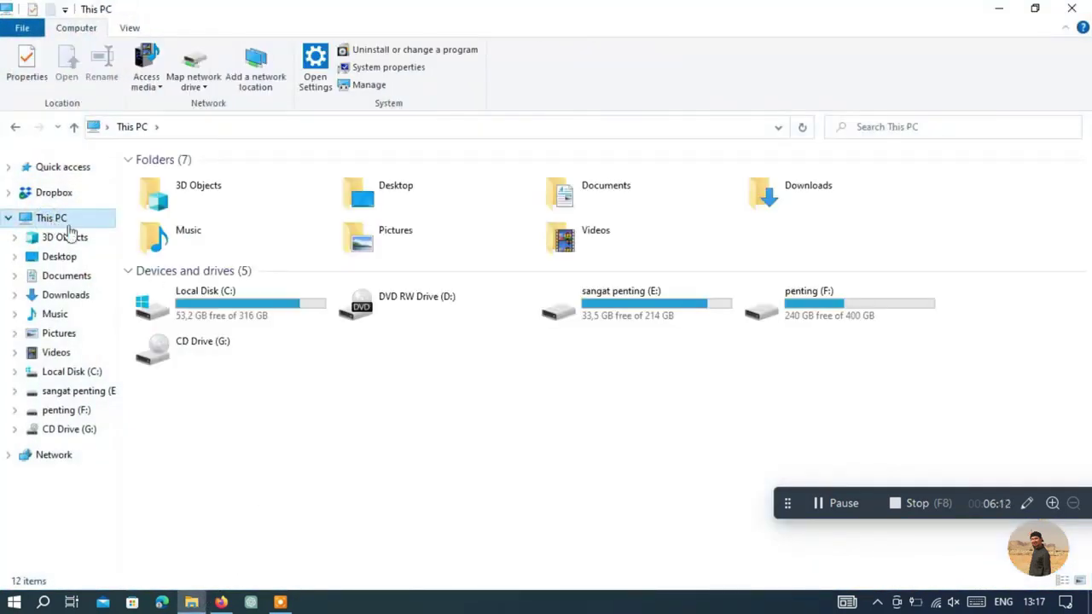
double_click(265, 308)
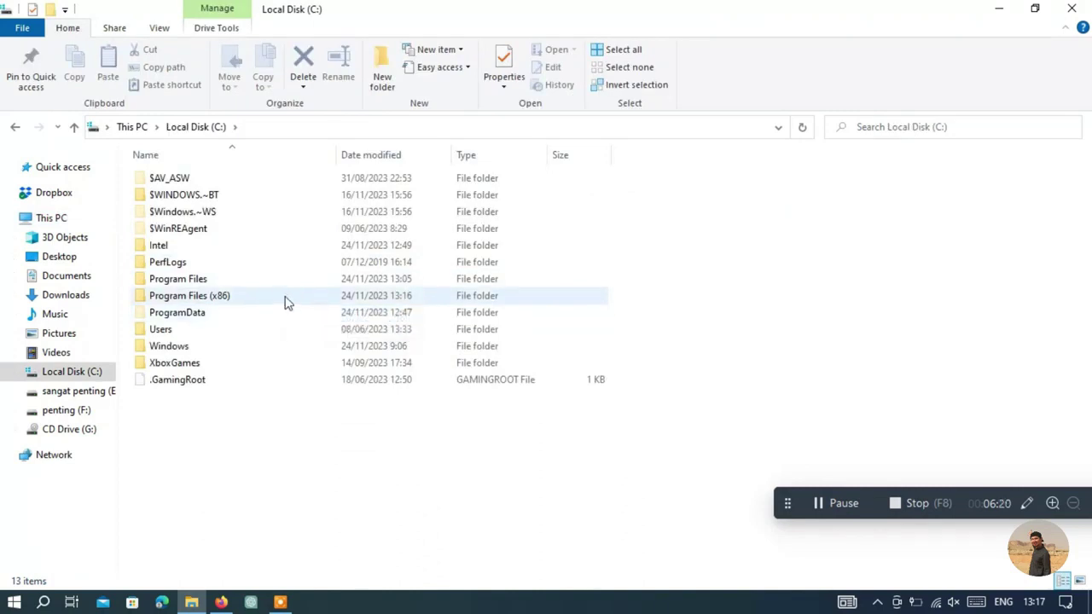
double_click(286, 300)
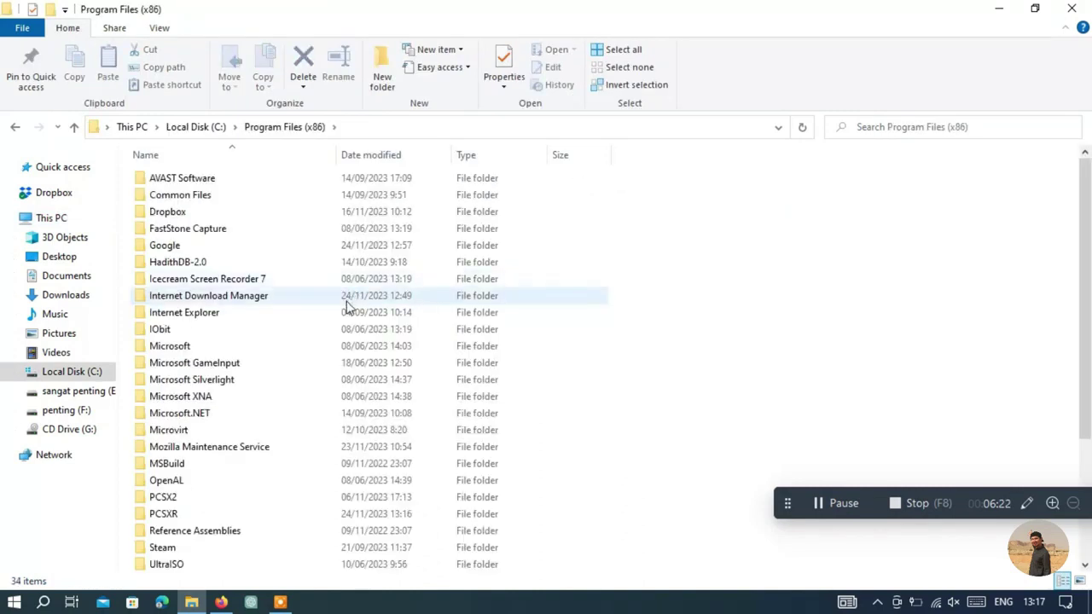
scroll(315, 384, "down", 1)
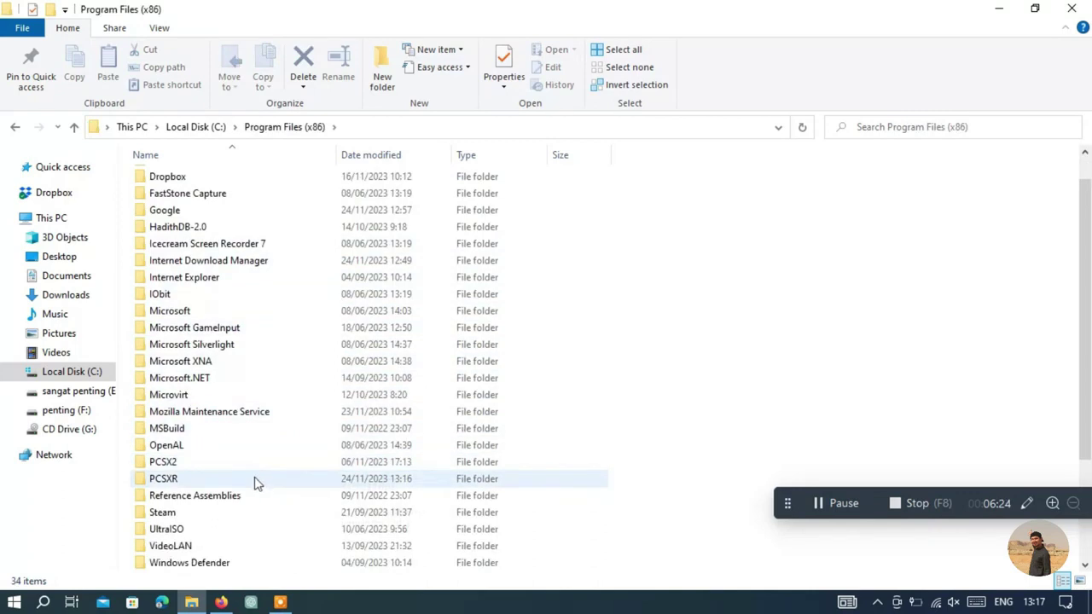
left_click(209, 480)
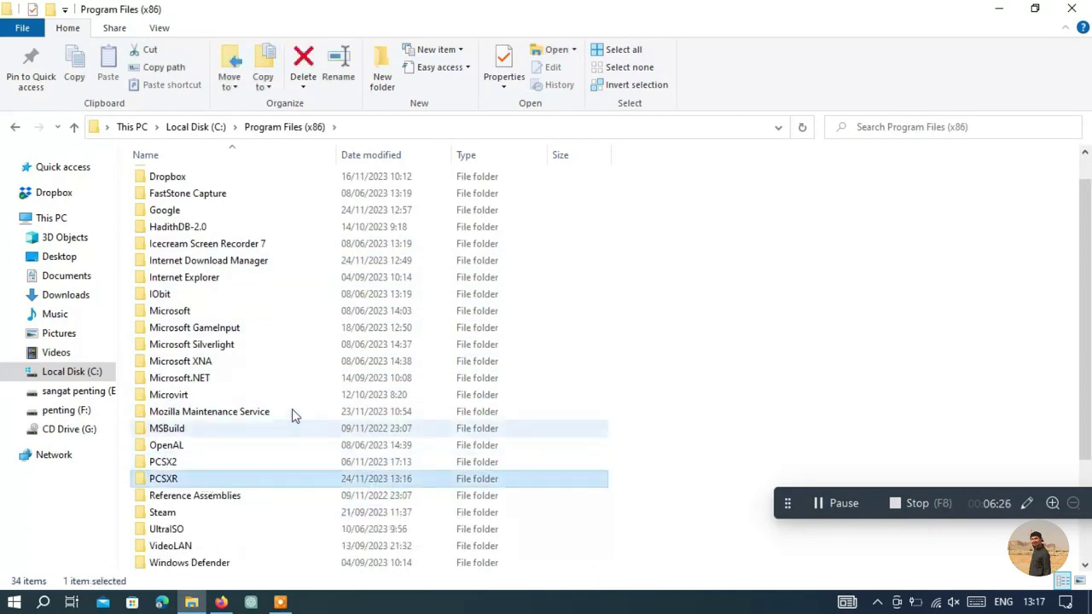
double_click(228, 478)
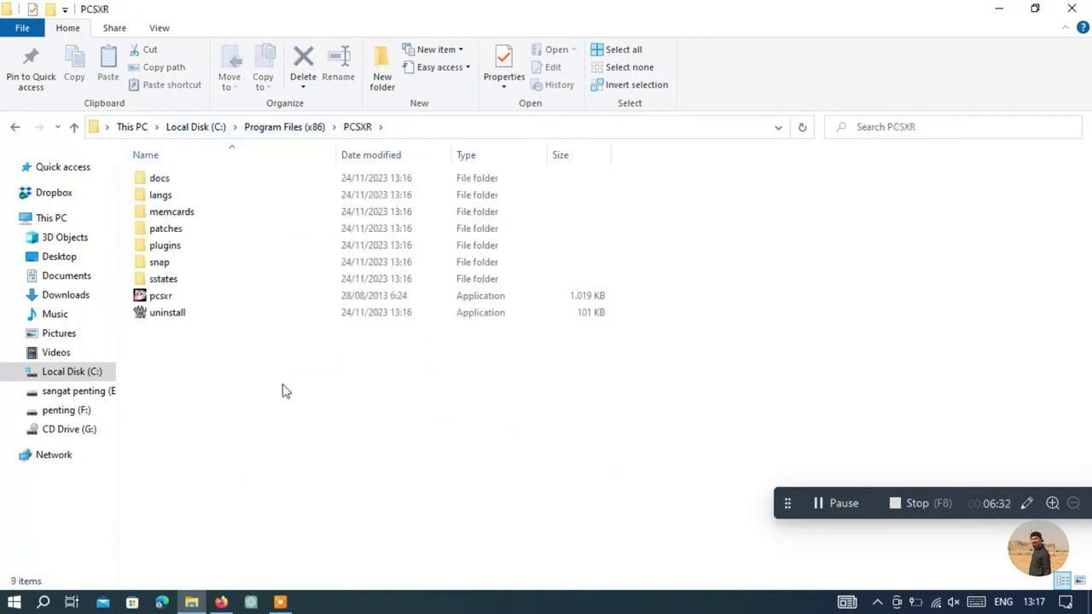
Step: Create a desktop shortcut to the pcsxr application and close the PCSXR folder window
double_click(203, 295)
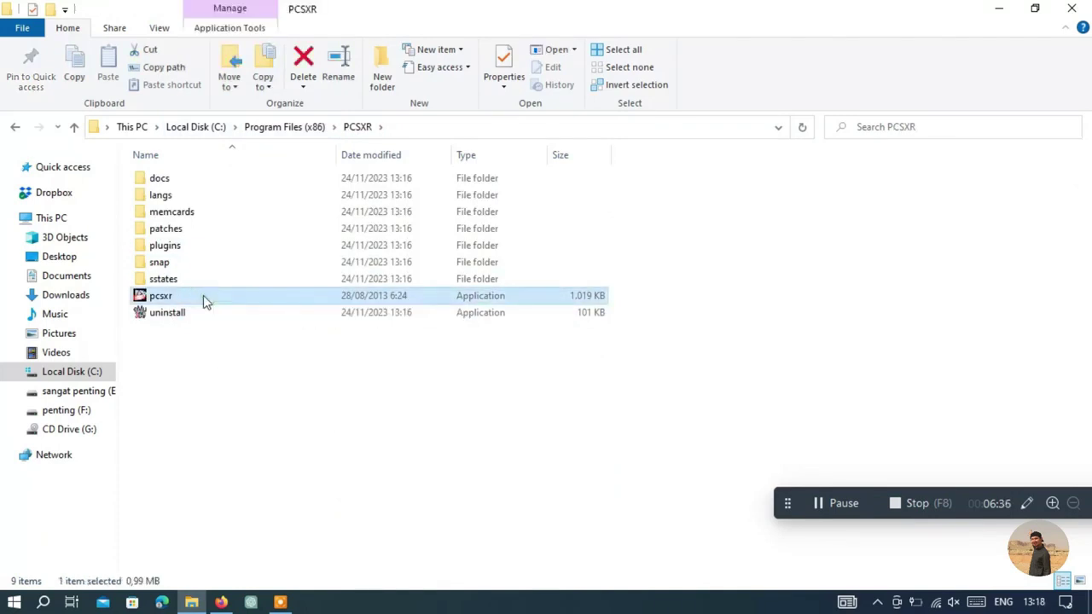
right_click(204, 297)
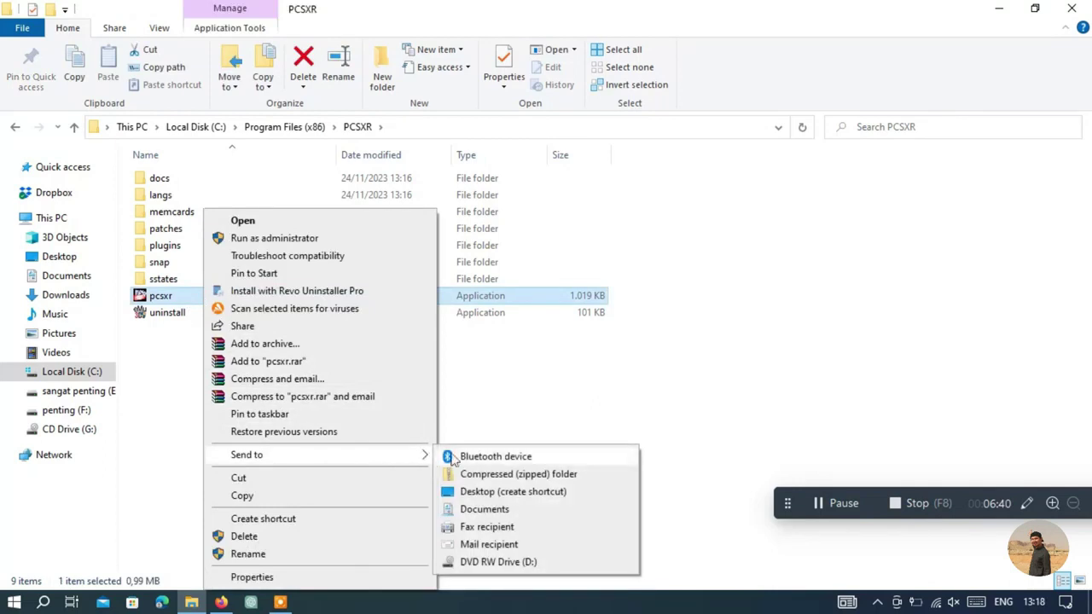
left_click(490, 495)
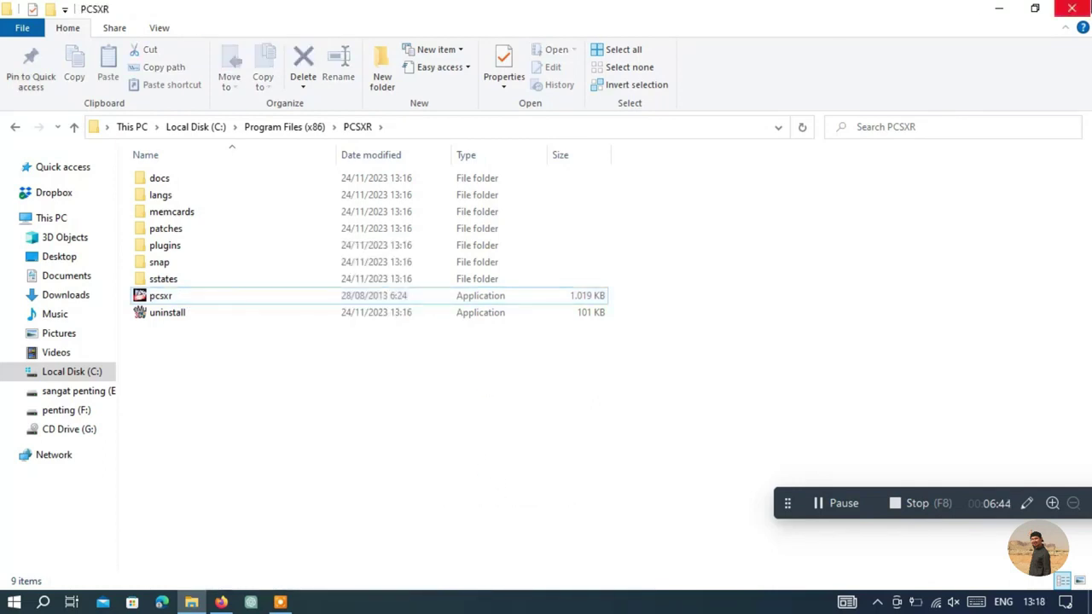
left_click(1077, 8)
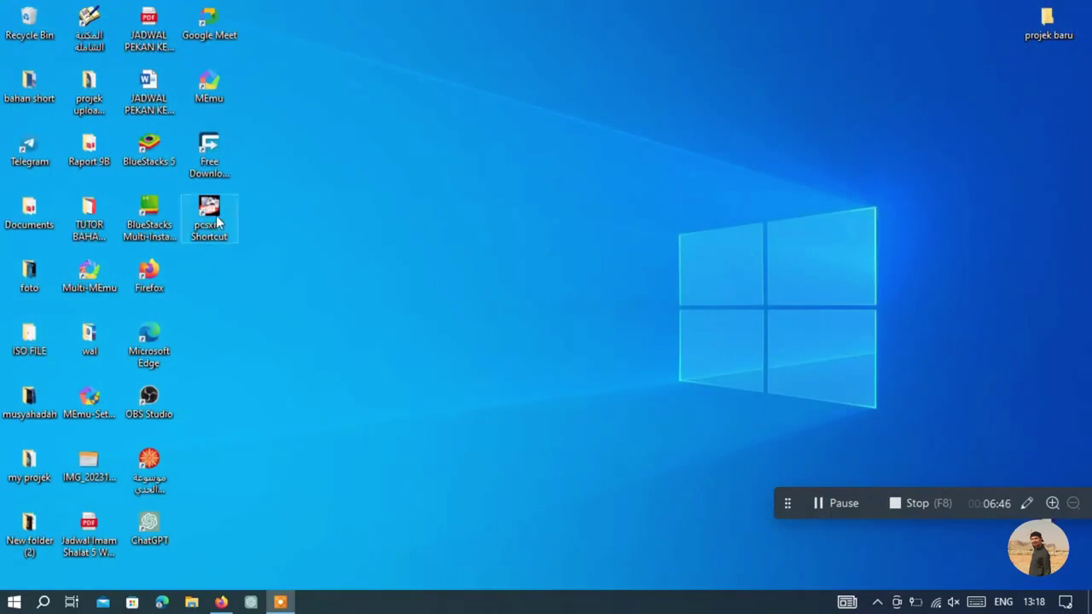
left_click(357, 198)
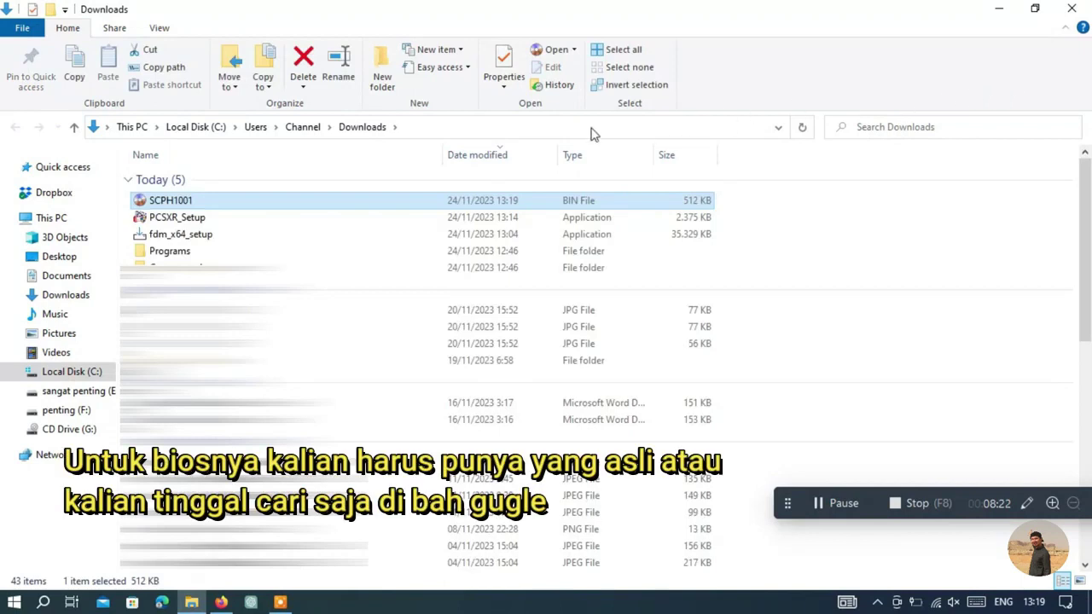
Step: Place the SCPH1001 BIOS file from Downloads on the clipboard and close the Downloads window
right_click(205, 209)
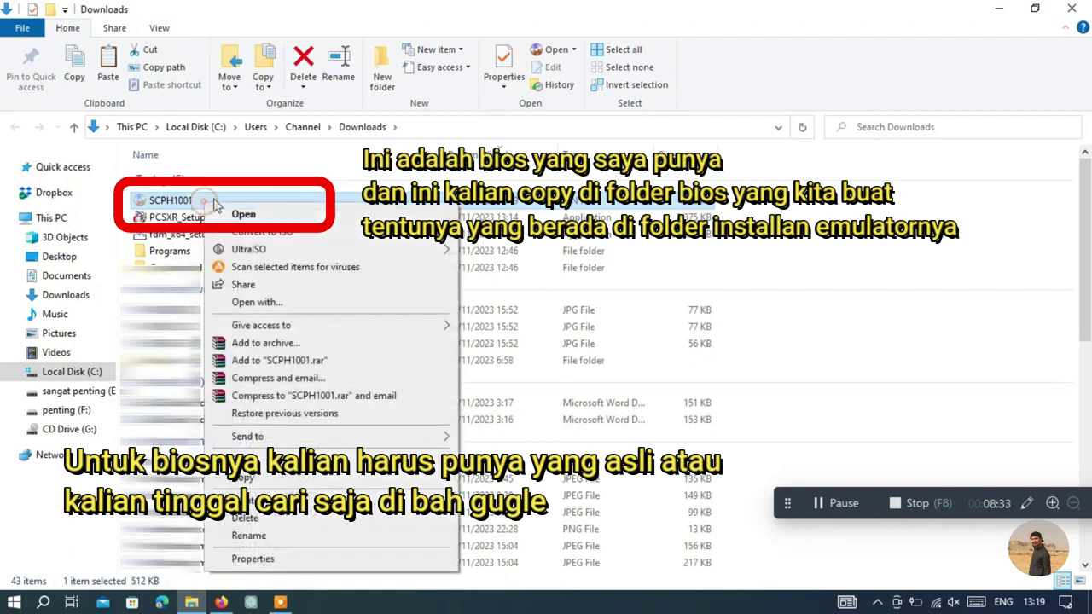
left_click(244, 477)
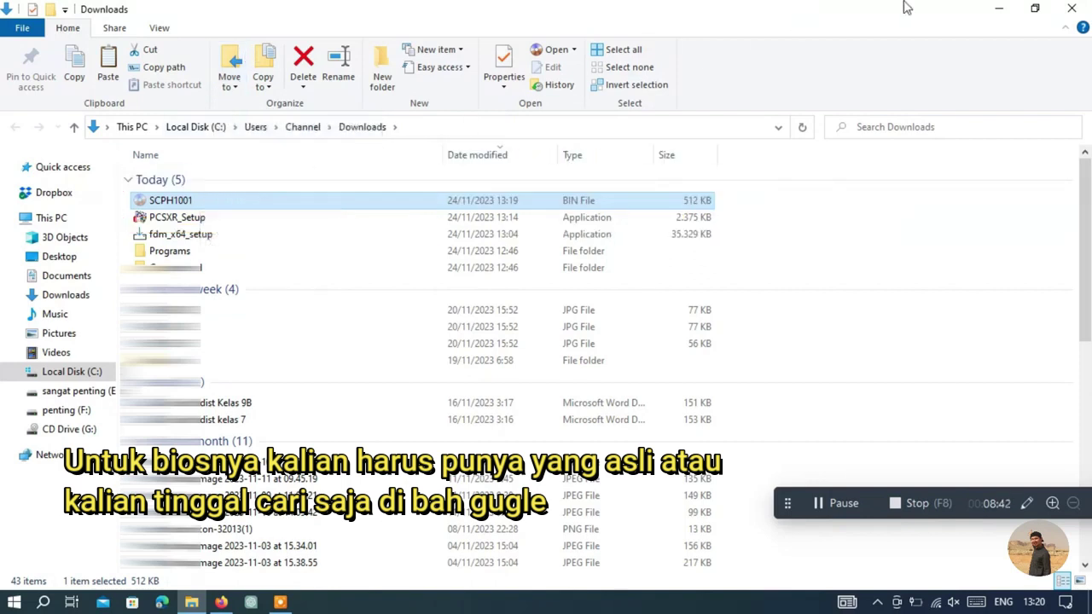
left_click(1071, 8)
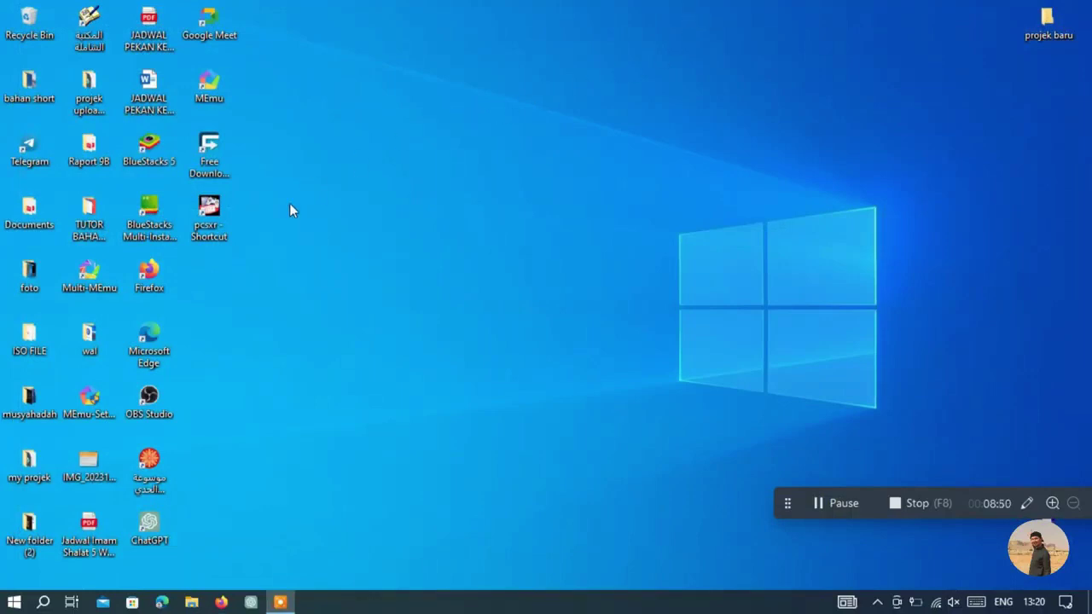
Step: Open the PCSXR installation folder through the file location in the desktop shortcut's properties
right_click(218, 218)
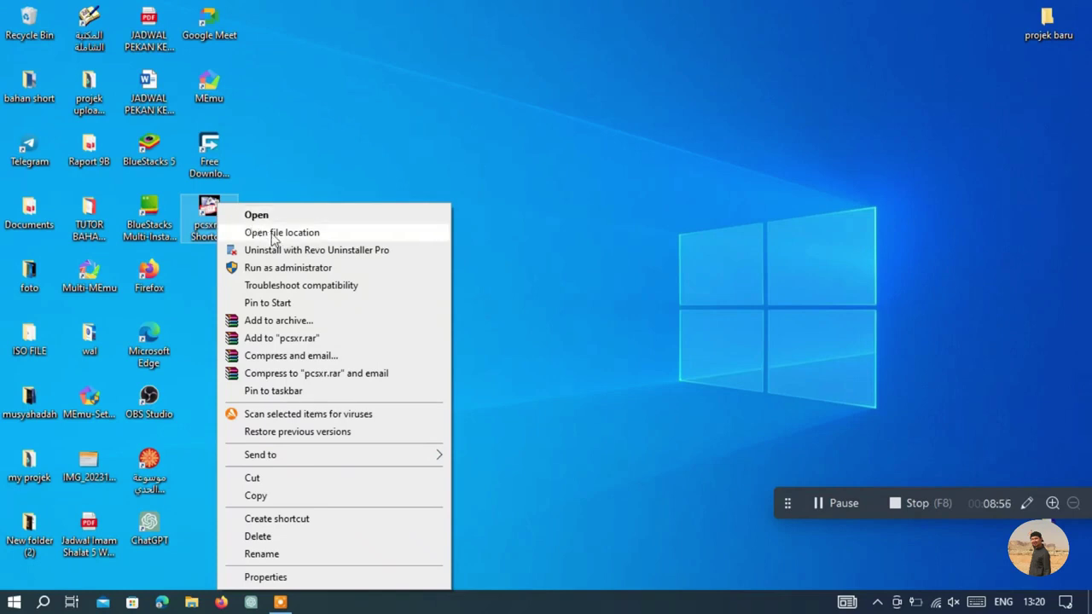
left_click(271, 578)
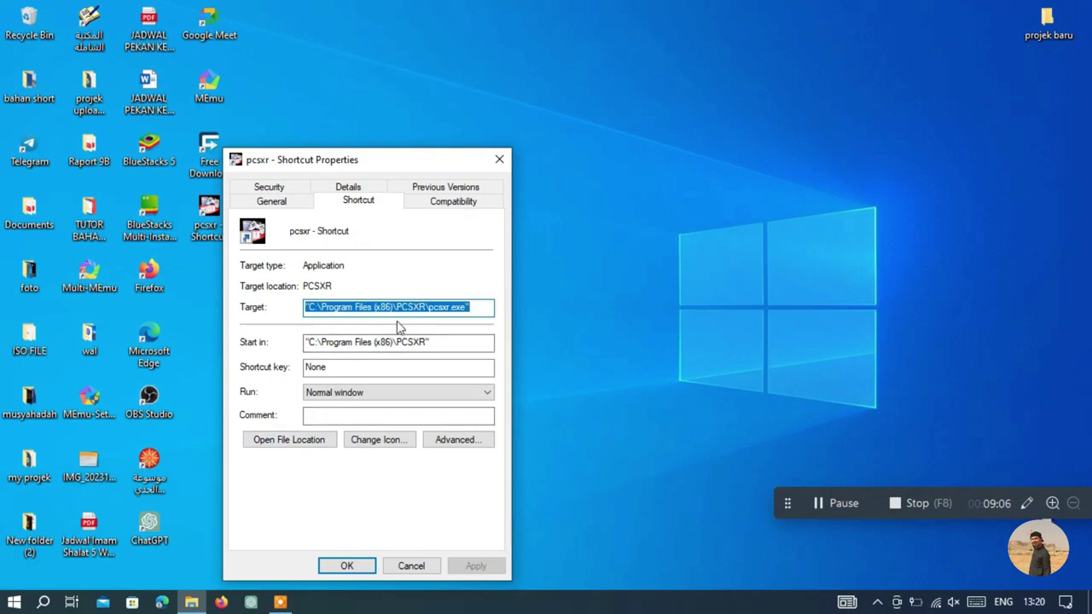
left_click(275, 450)
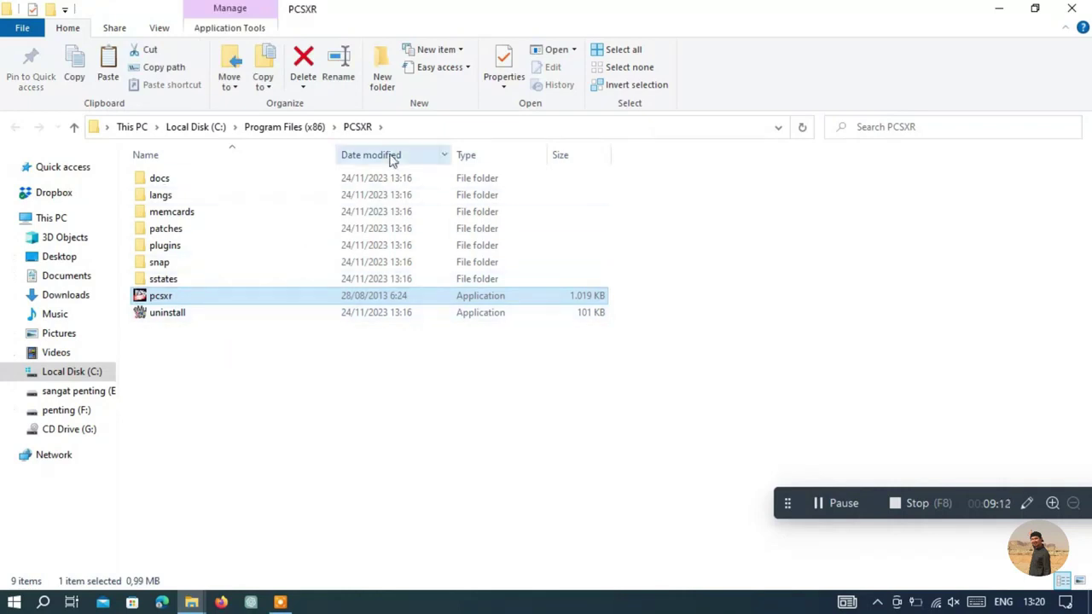
Step: Create a new folder named Bios in the PCSXR folder, granting administrator permission
left_click(385, 81)
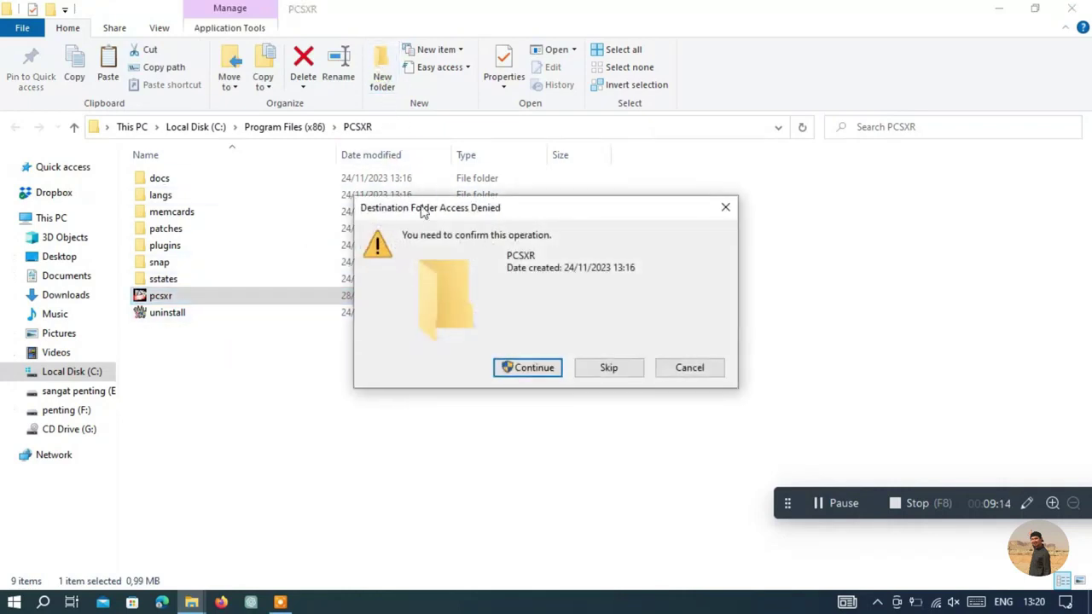
left_click(533, 367)
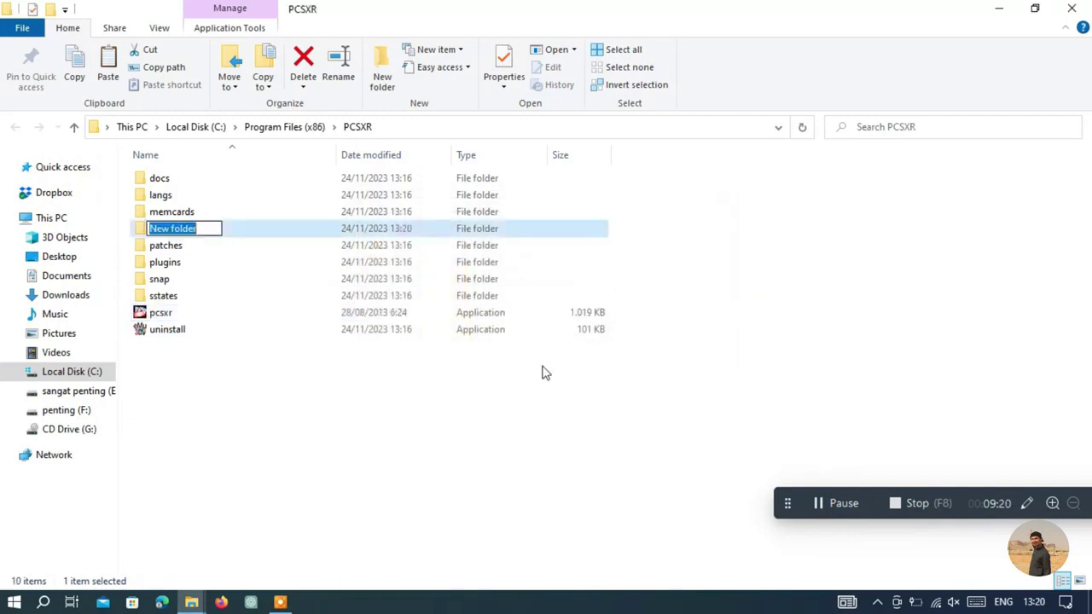
type("Bi")
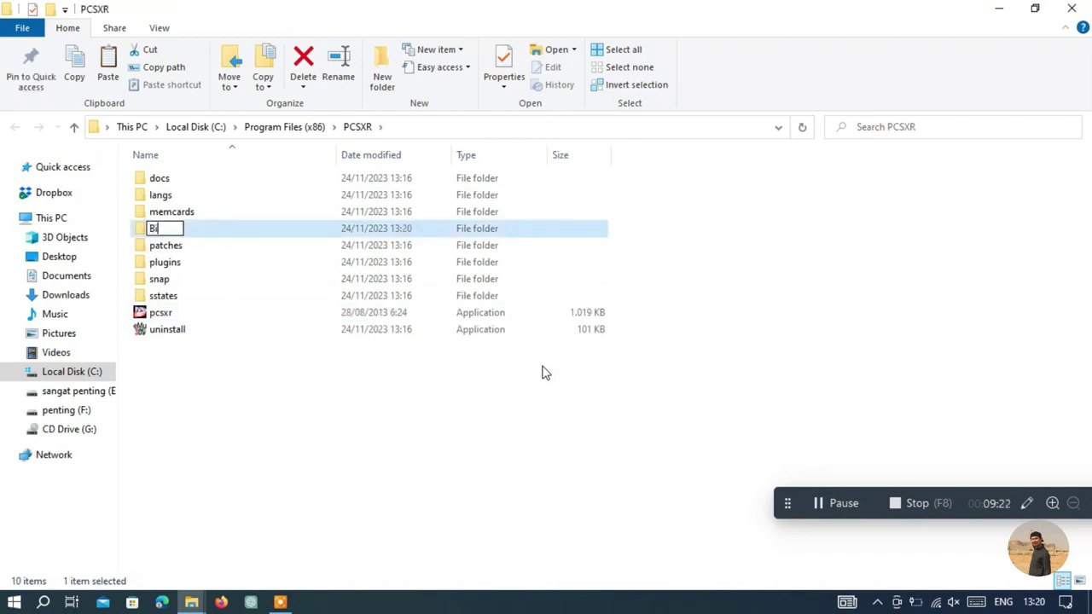
type("os")
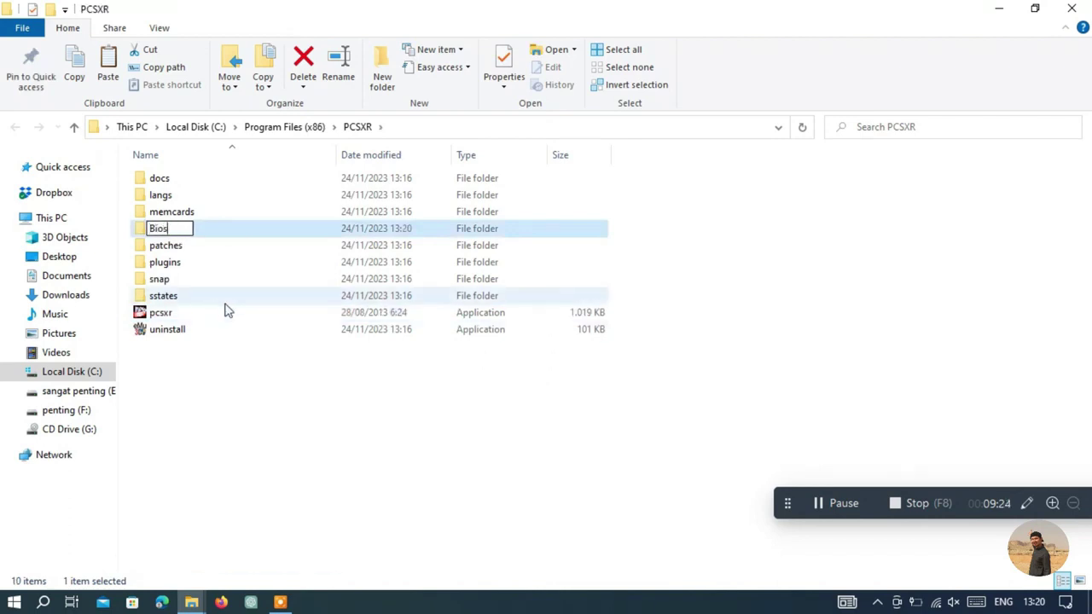
left_click(238, 398)
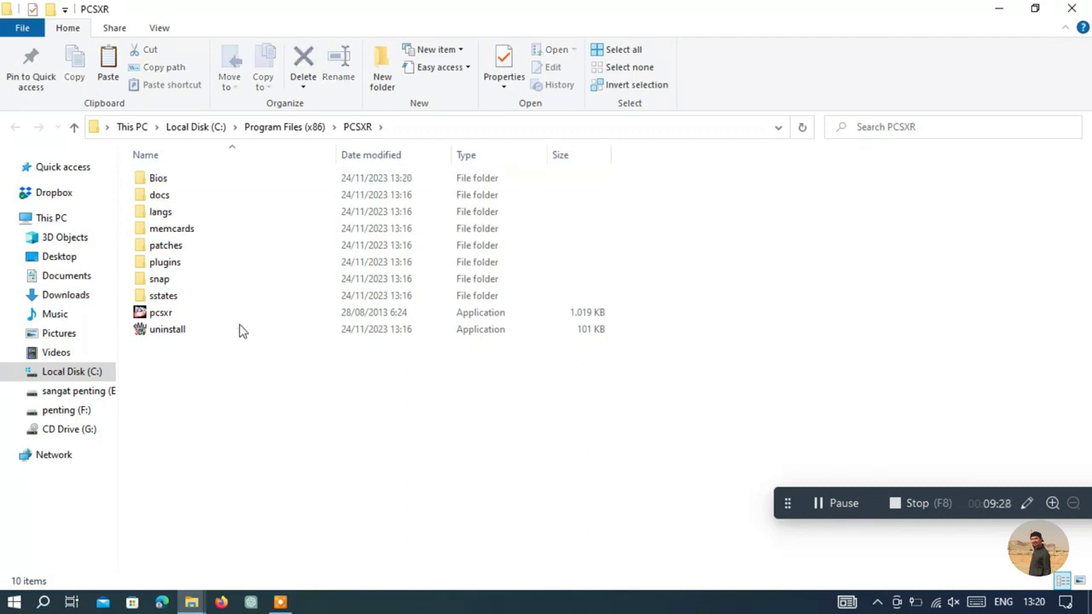
double_click(237, 264)
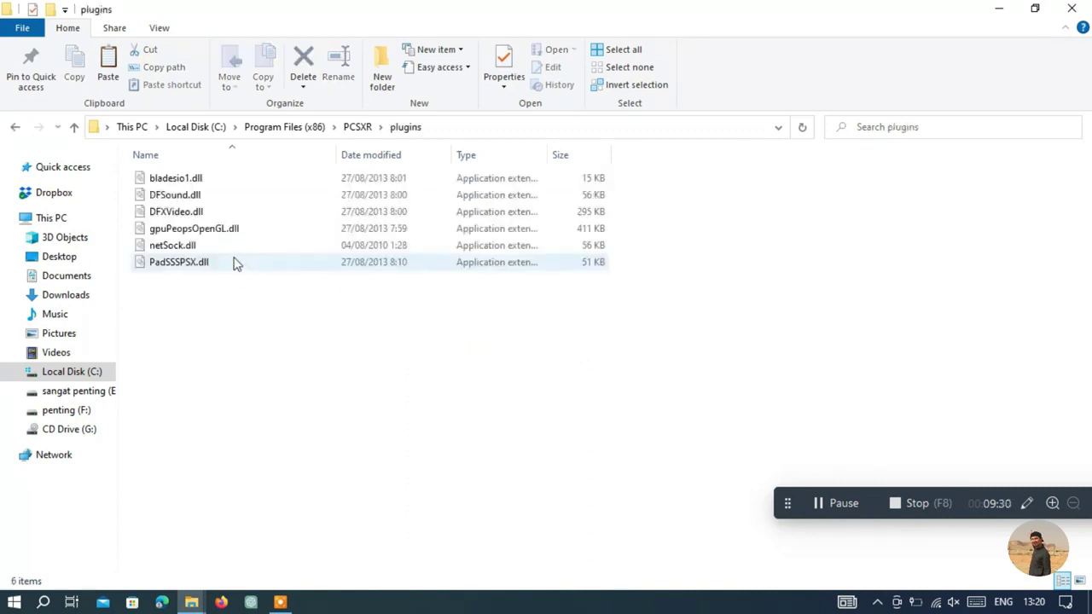
left_click(17, 125)
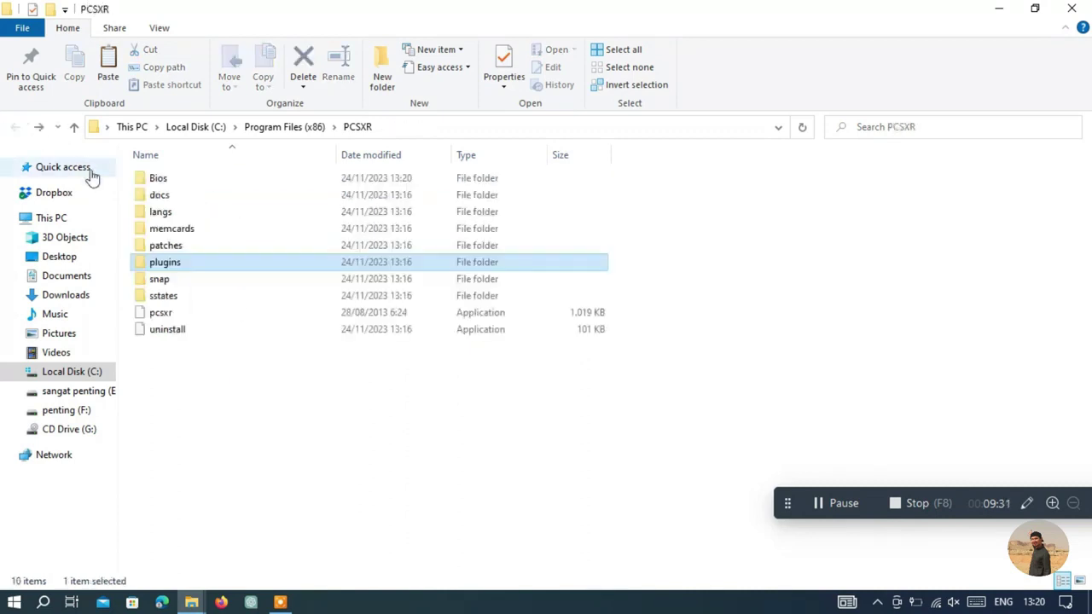
double_click(162, 181)
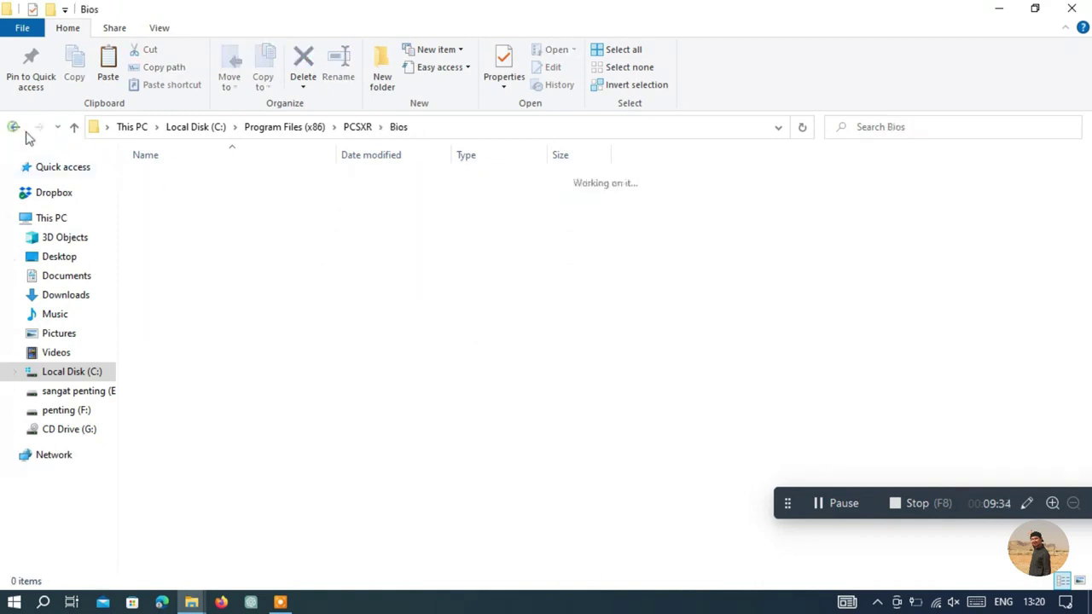
left_click(16, 127)
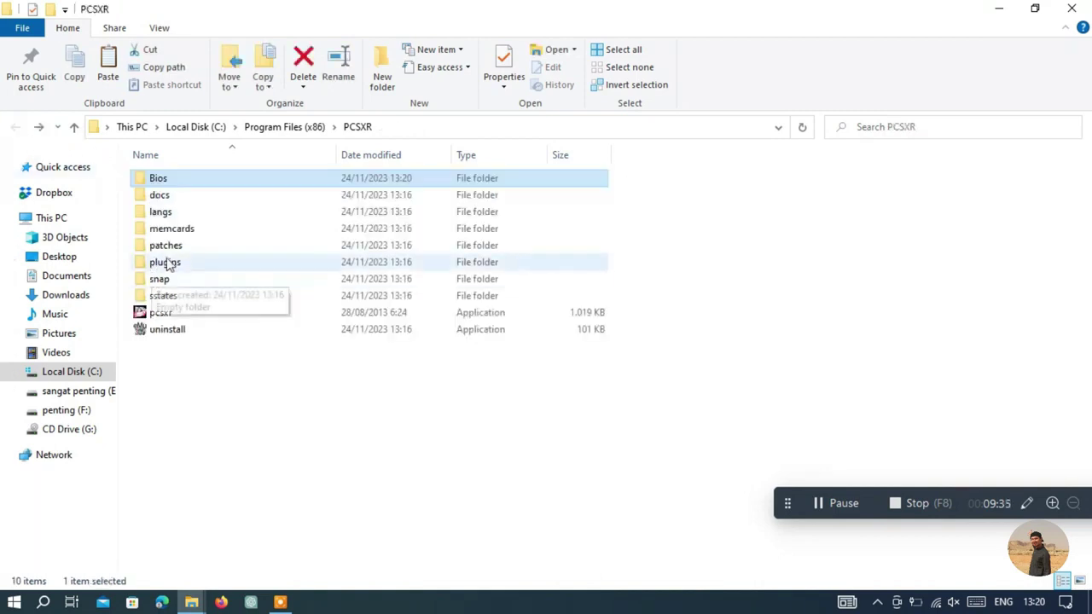
Step: Paste the SCPH1001 file into the Bios folder with administrator permission and return to the PCSXR folder
double_click(198, 184)
right_click(199, 183)
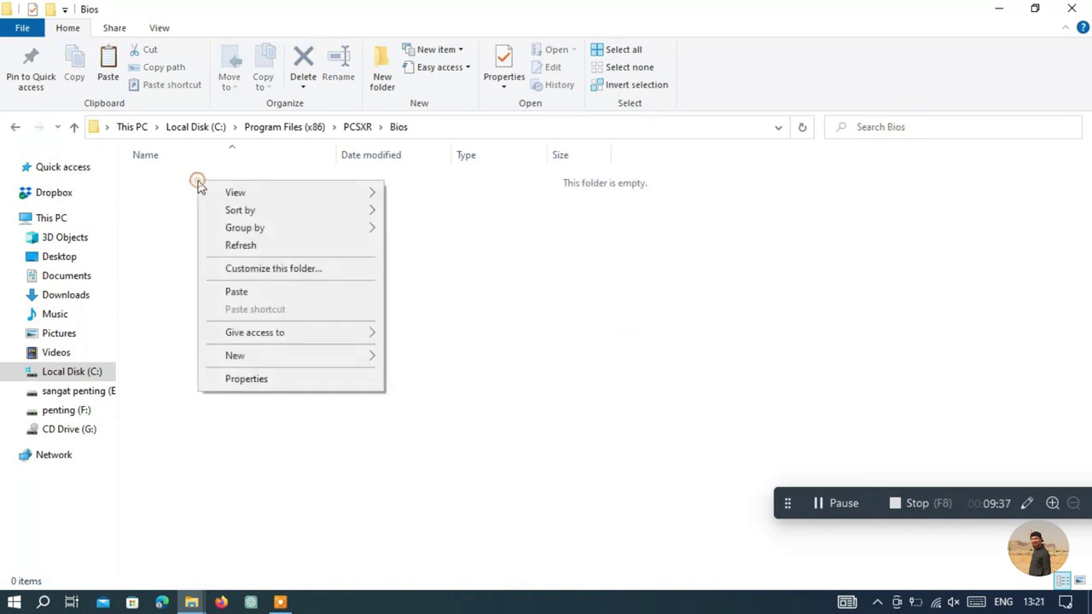
left_click(236, 293)
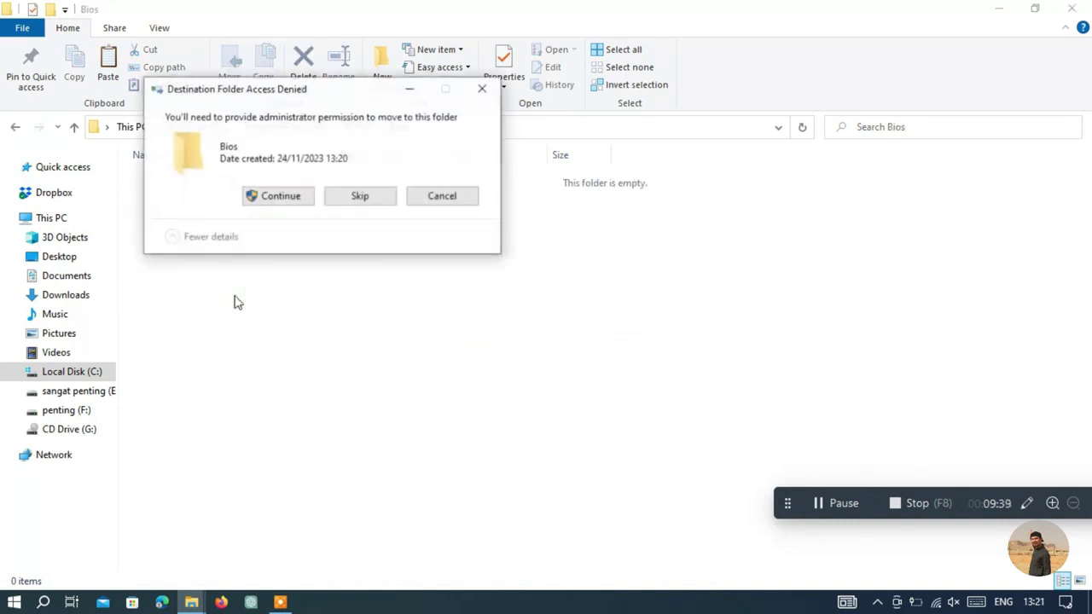
left_click(280, 196)
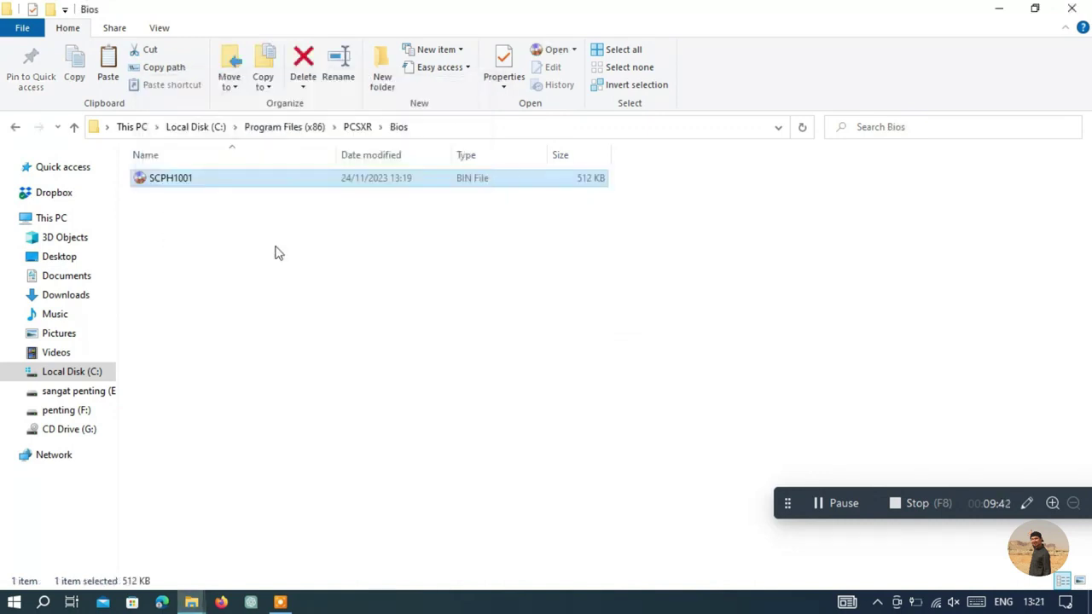
left_click(264, 267)
left_click(20, 130)
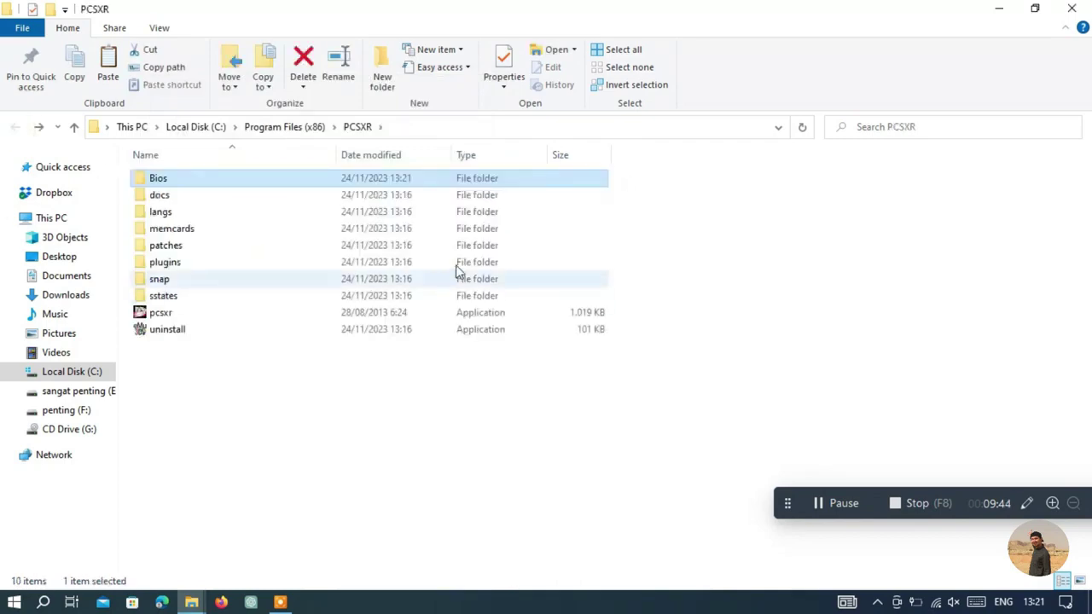
Step: Close the PCSXR folder window and the shortcut properties, and launch PCSXR from its desktop shortcut, moving its window clear of the desktop icons
left_click(1071, 8)
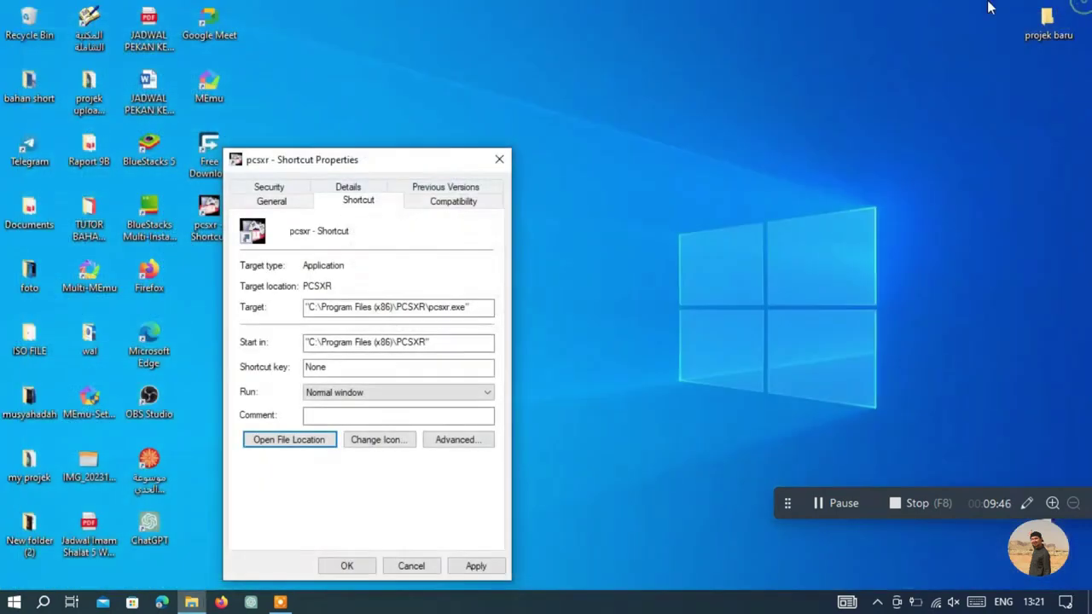
left_click(499, 159)
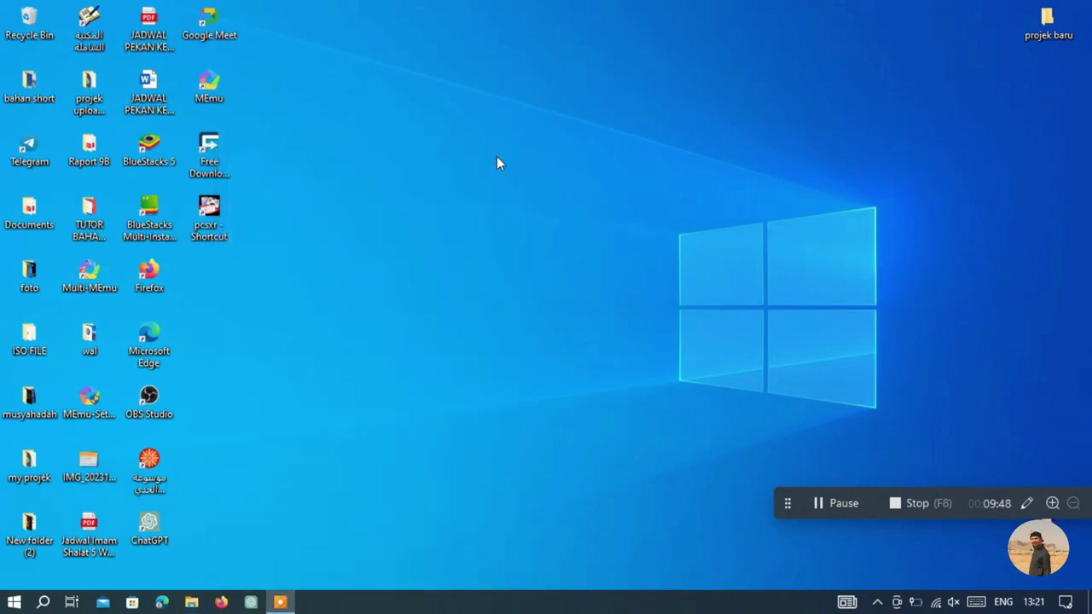
double_click(218, 224)
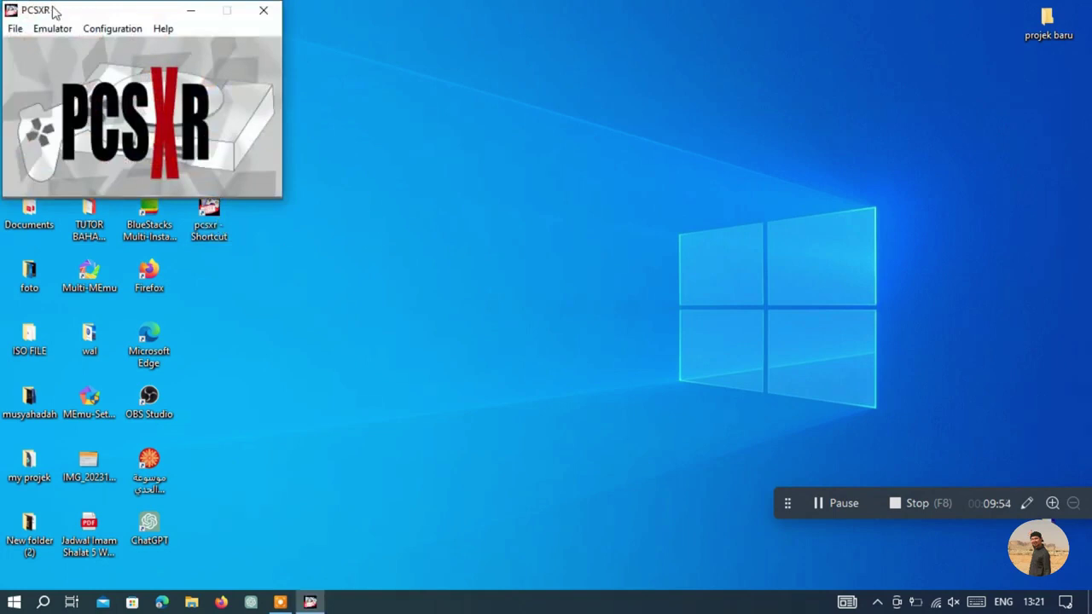
left_click_drag(52, 8, 576, 58)
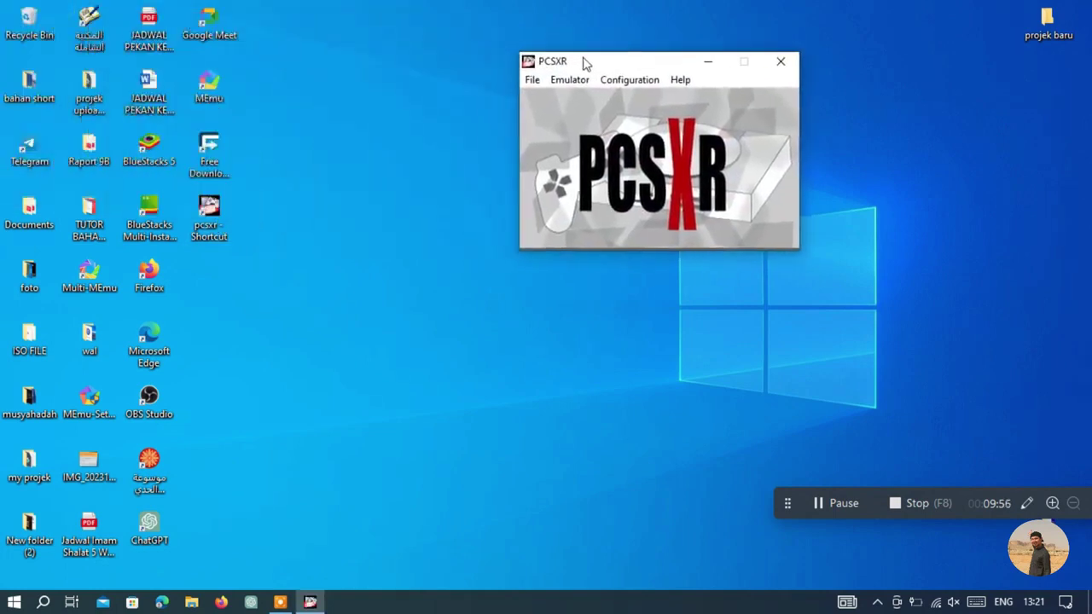
Step: Review the graphics settings and available fullscreen resolutions, then accept the configuration in window mode
left_click(630, 81)
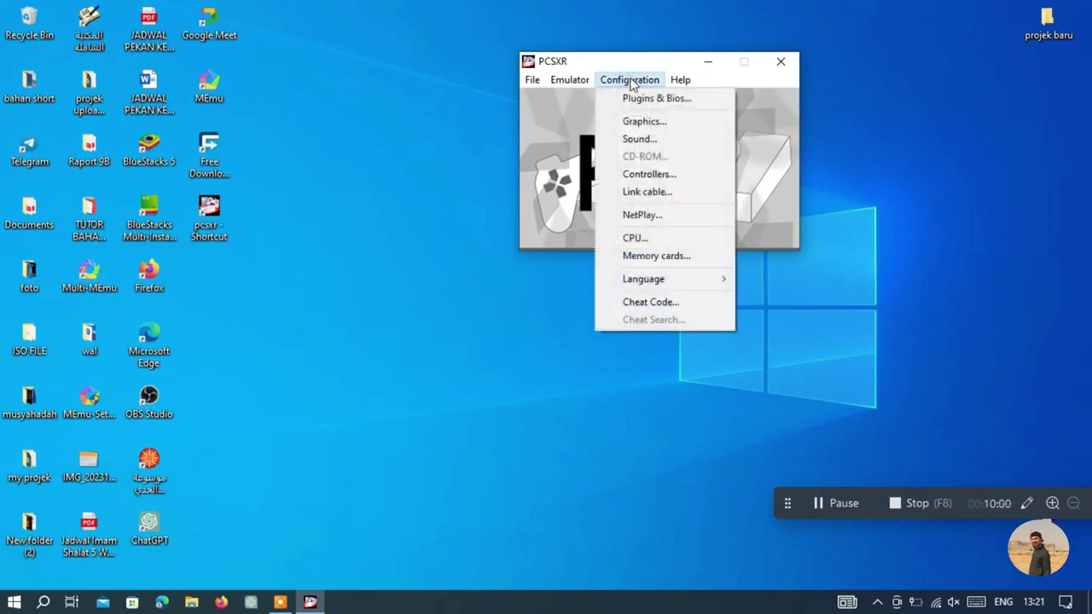
left_click(638, 124)
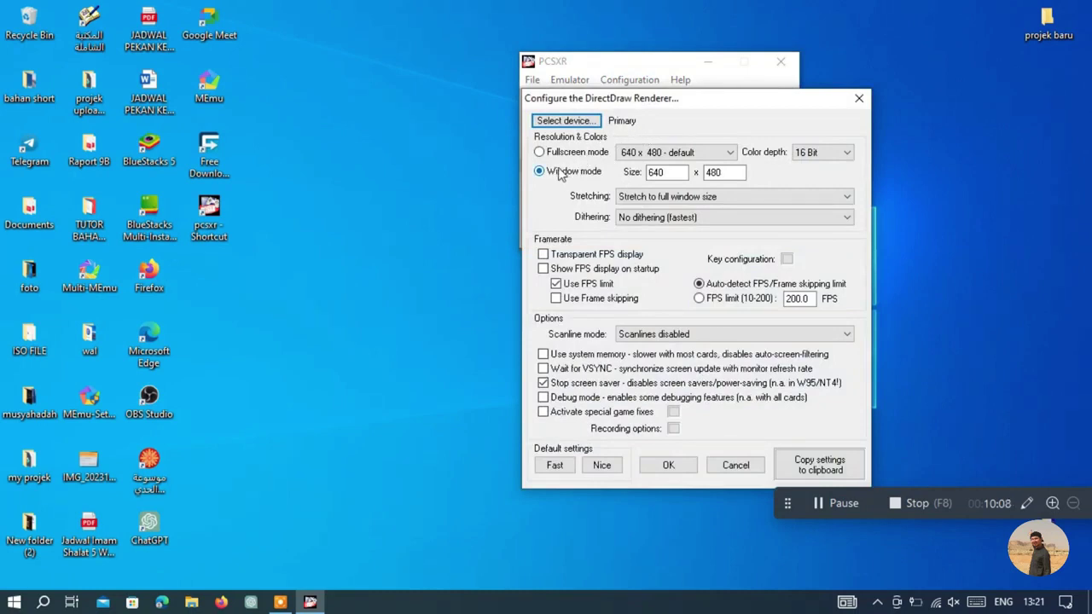
left_click(720, 153)
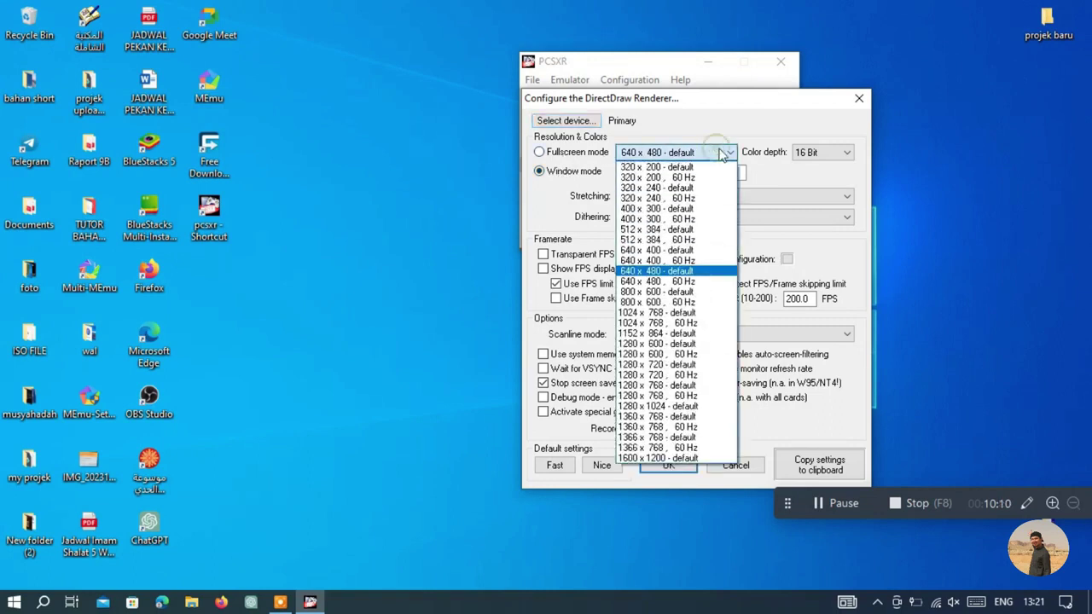
left_click(721, 153)
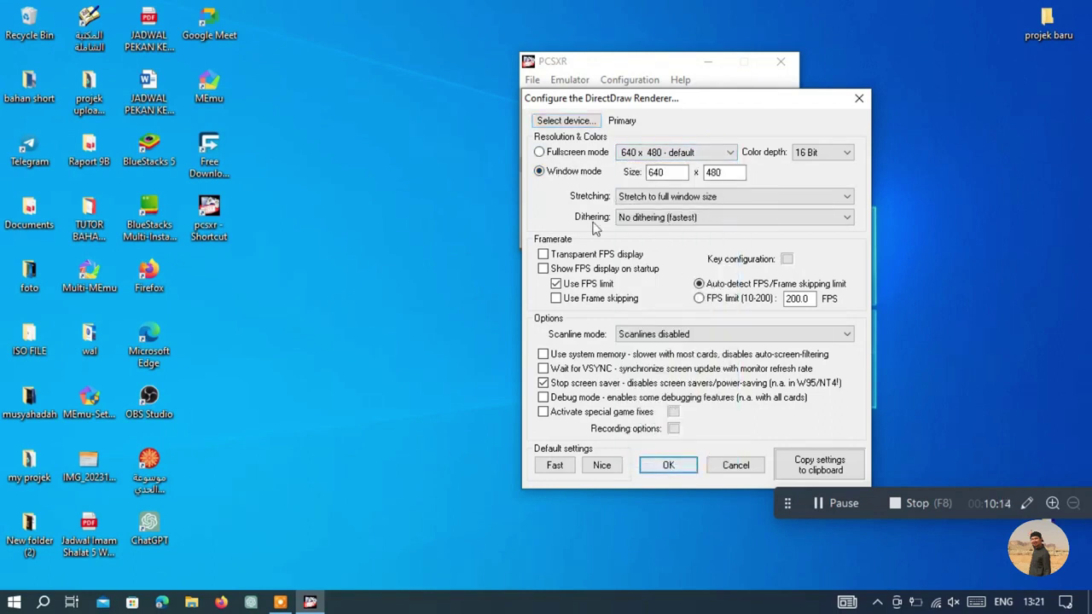
left_click(668, 467)
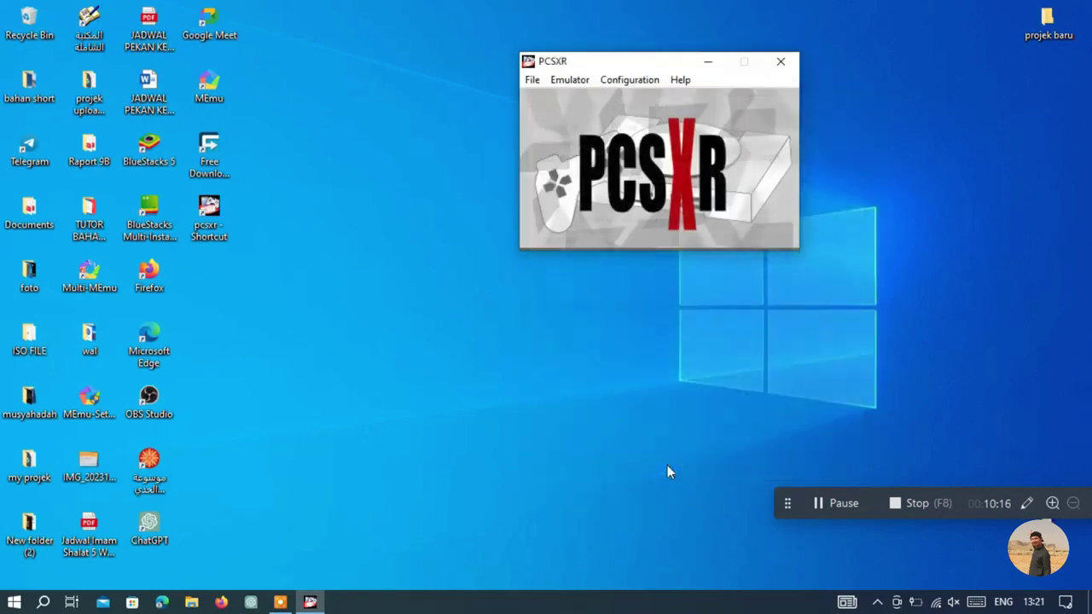
Step: In the plugins and BIOS configuration, set the plugins directory to the plugins folder inside Program Files (x86)\PCSXR on drive C
left_click(636, 81)
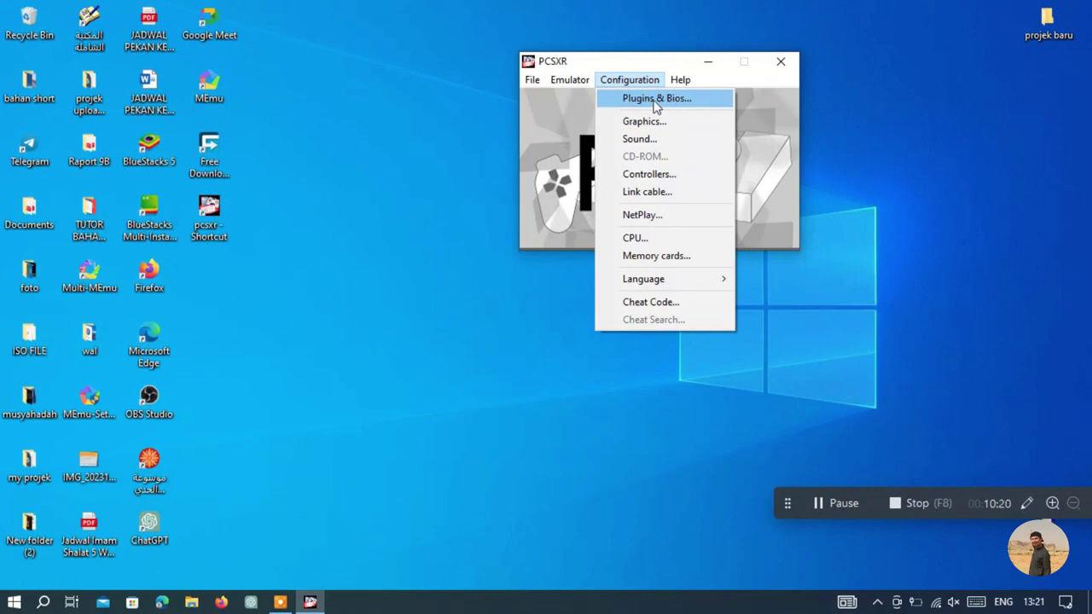
left_click(655, 99)
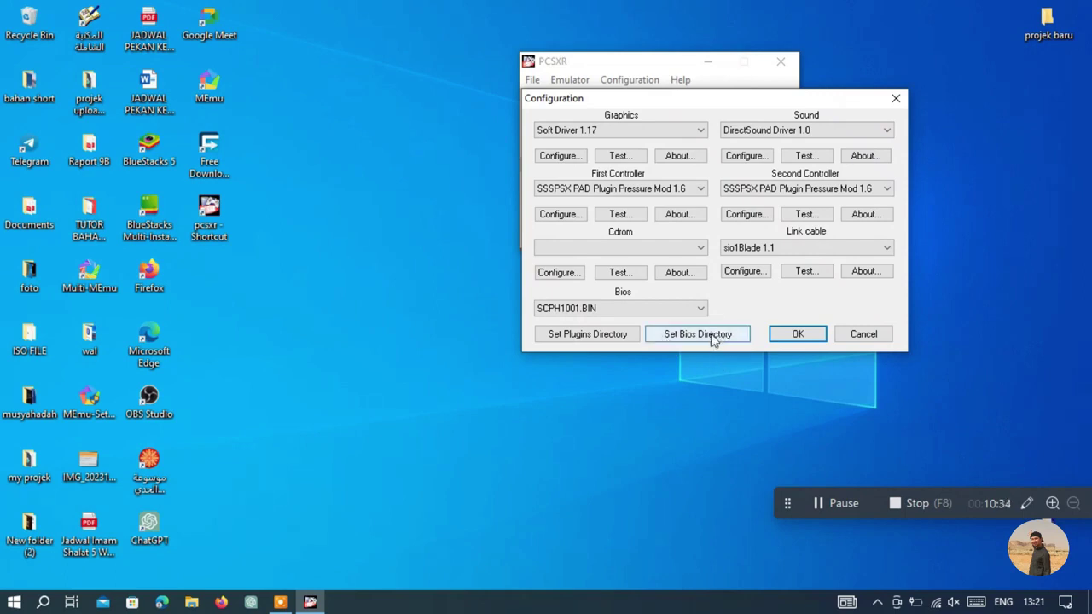
left_click(625, 338)
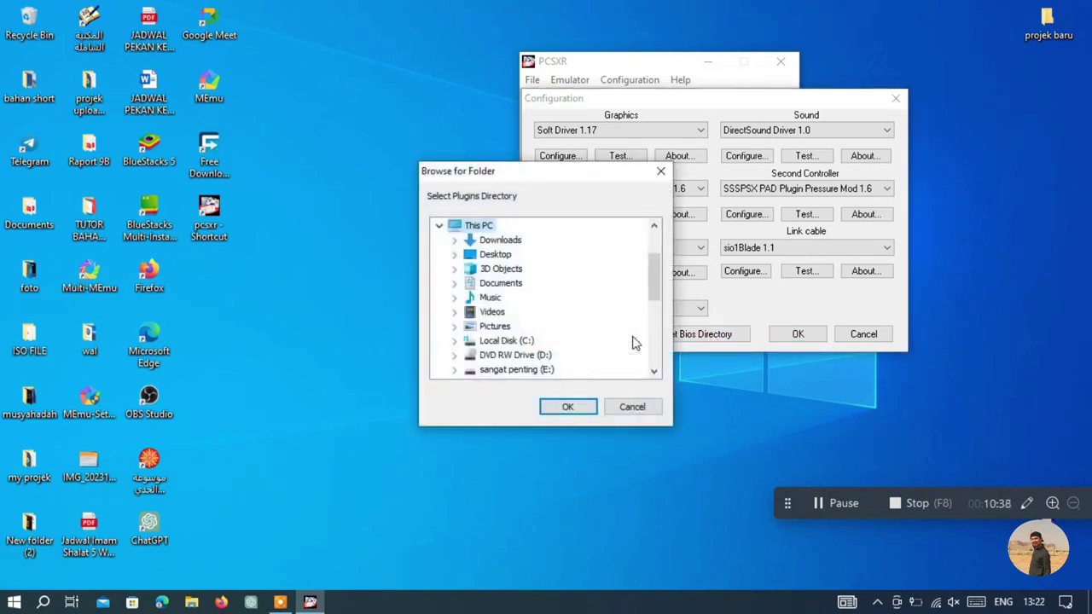
left_click(455, 342)
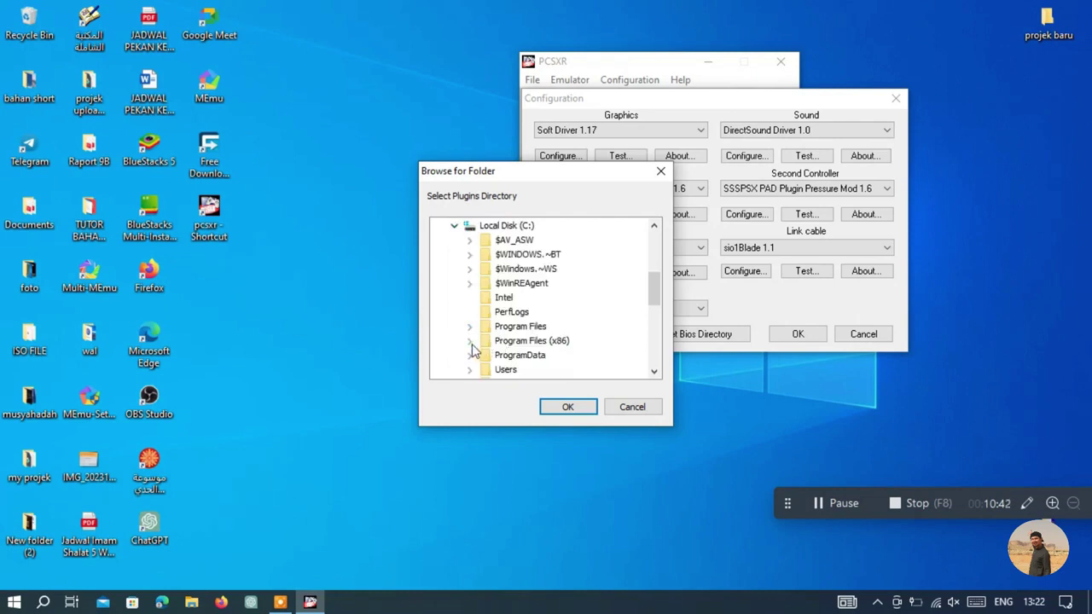
left_click(470, 341)
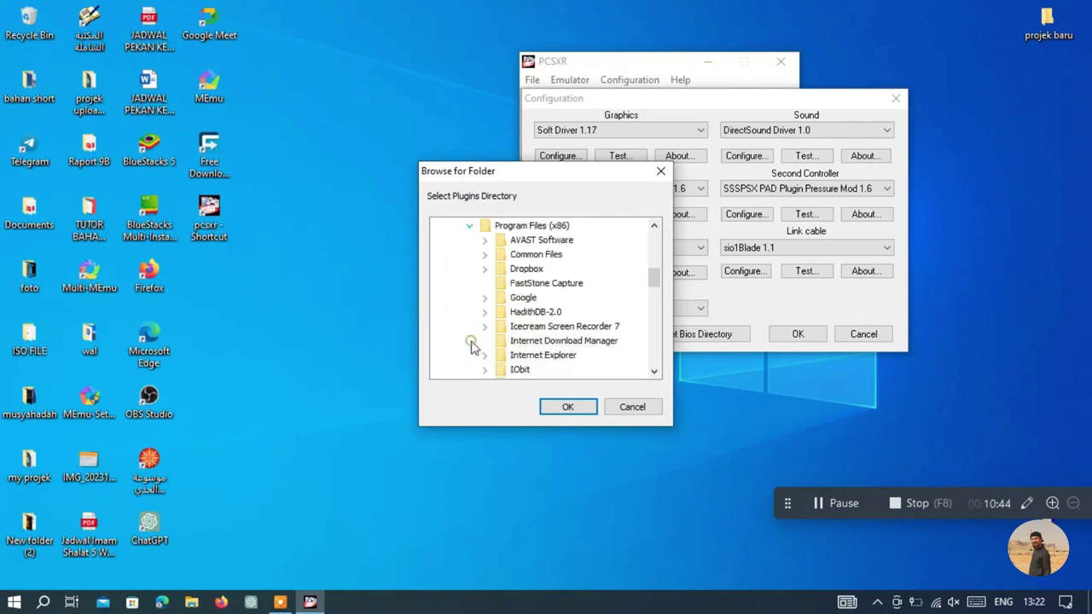
scroll(537, 337, "down", 4)
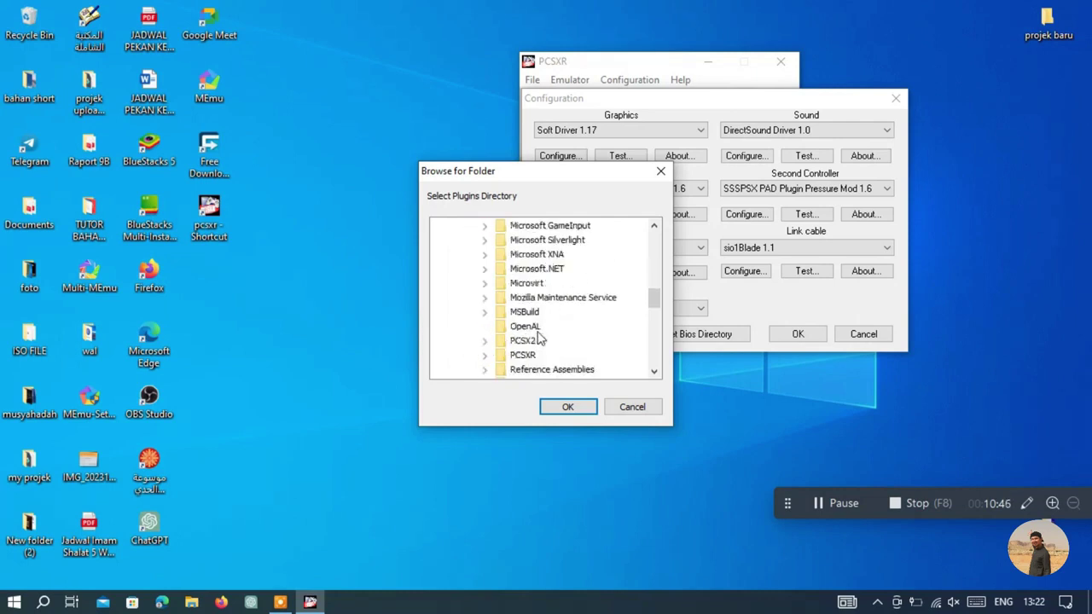
left_click(523, 356)
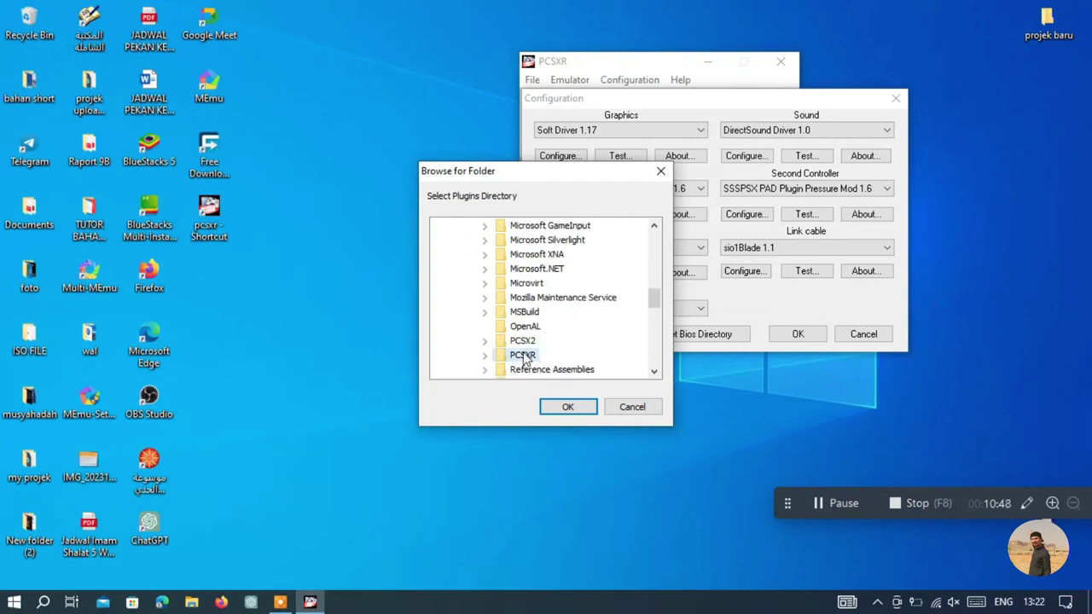
left_click(485, 356)
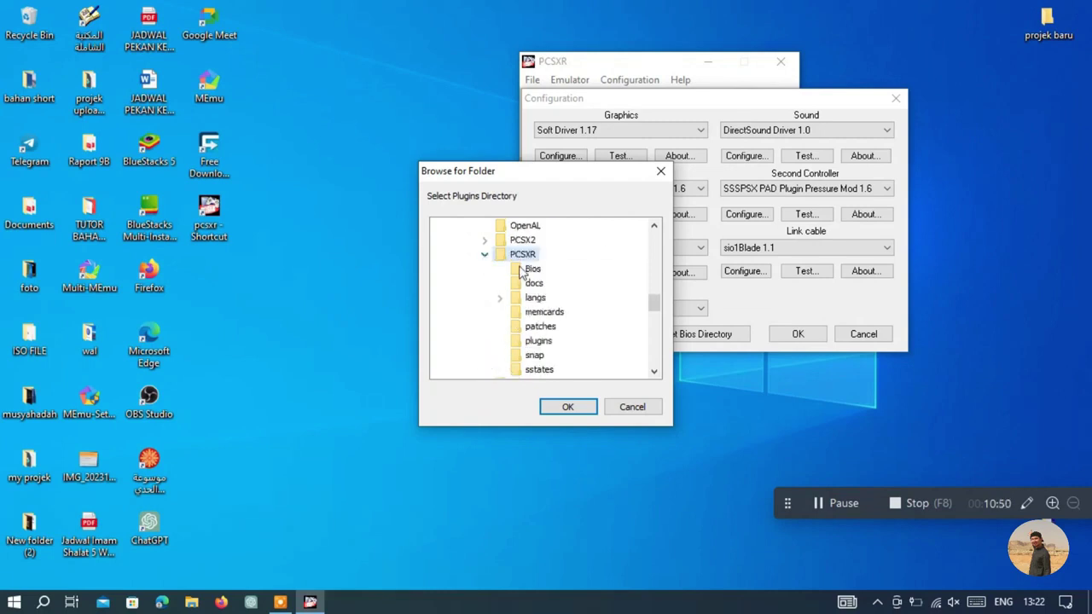
left_click(537, 342)
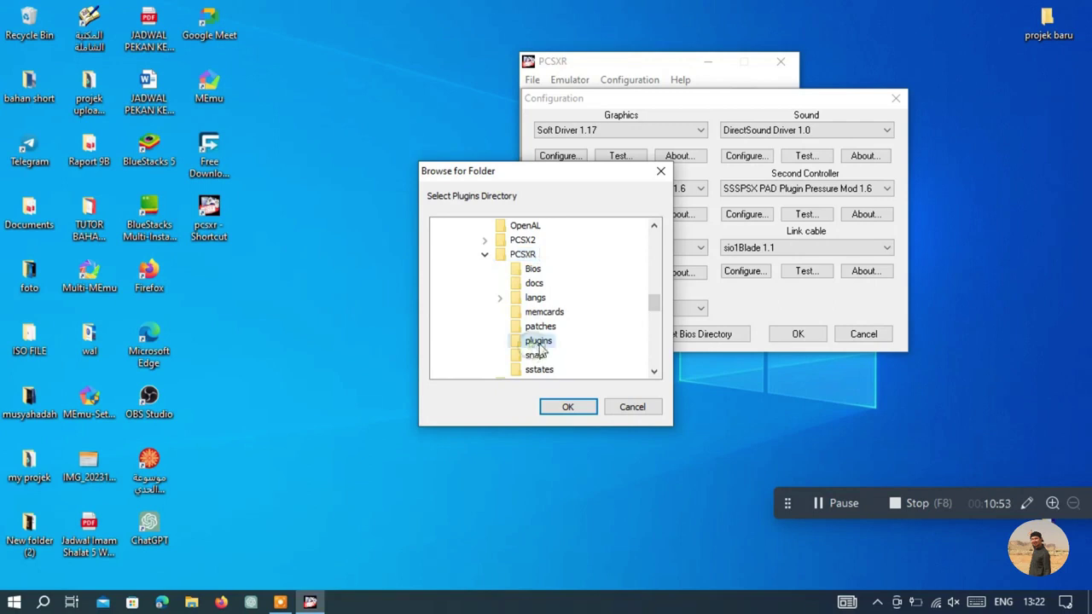
left_click(568, 408)
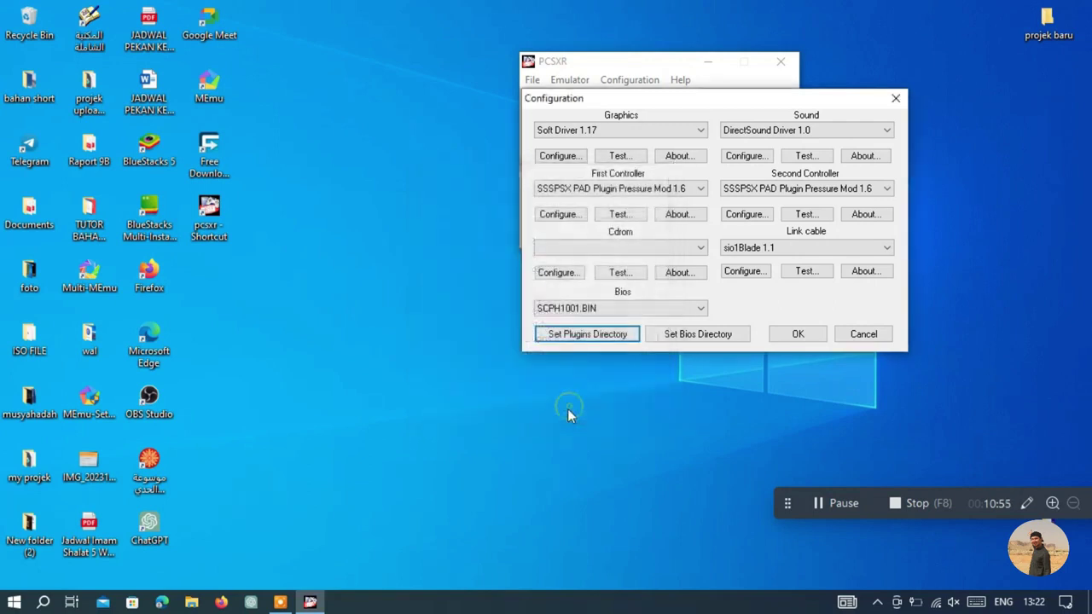
Step: Set the BIOS directory to the Bios folder inside Program Files (x86)\PCSXR on drive C
left_click(714, 338)
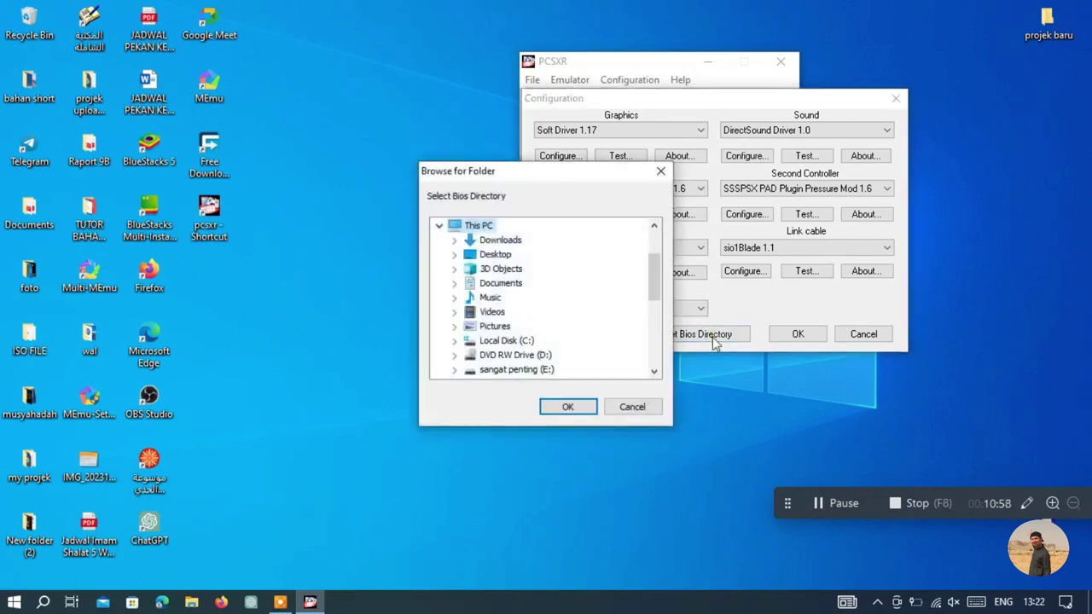
scroll(510, 323, "down", 1)
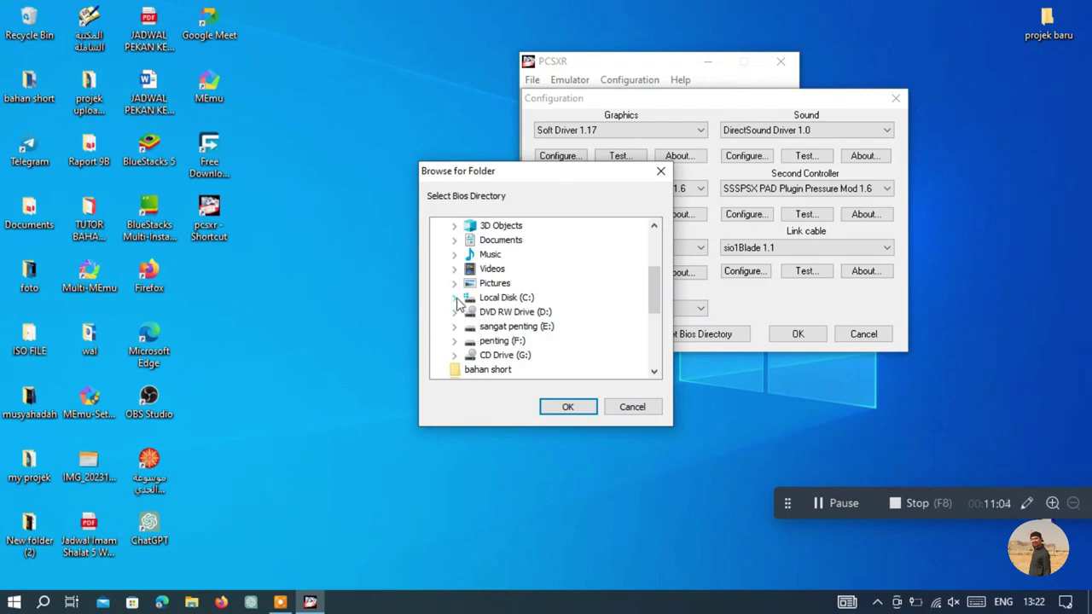
left_click(501, 297)
left_click(456, 300)
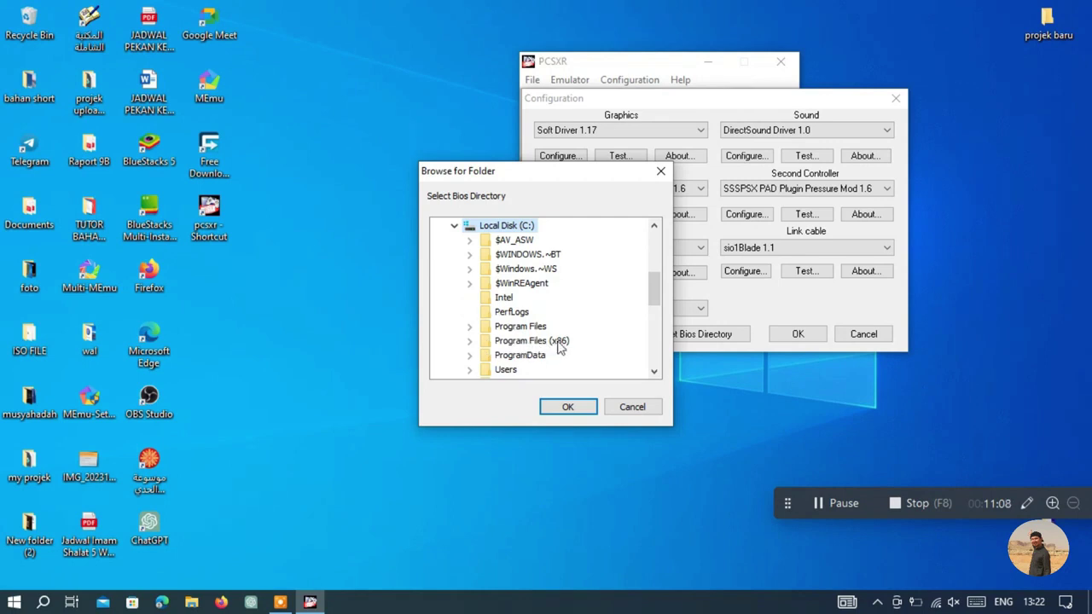
left_click(471, 342)
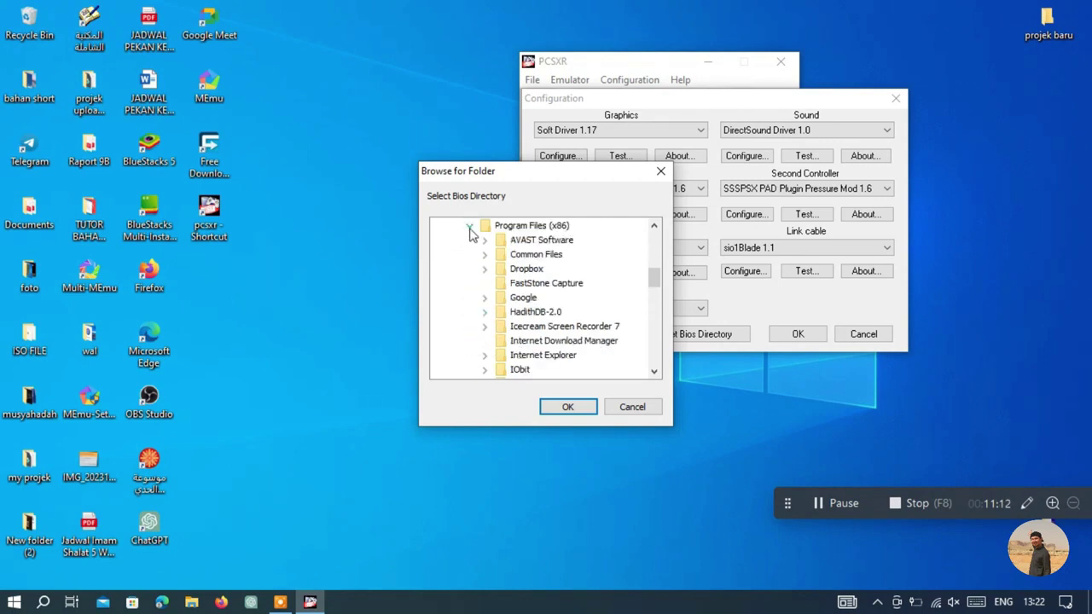
scroll(508, 340, "down", 3)
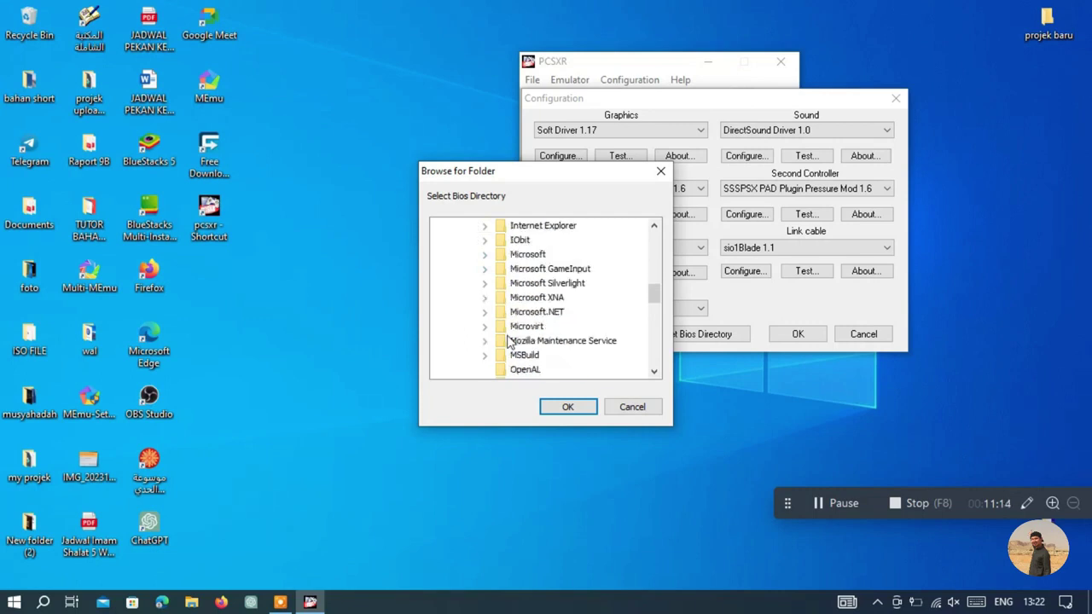
scroll(508, 339, "down", 2)
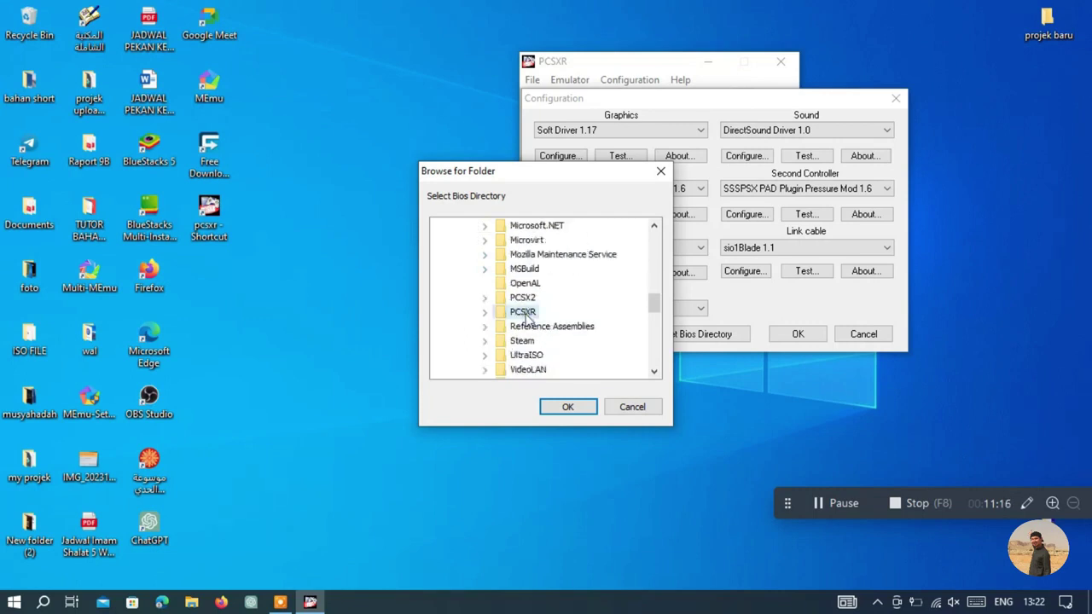
left_click(526, 317)
left_click(486, 318)
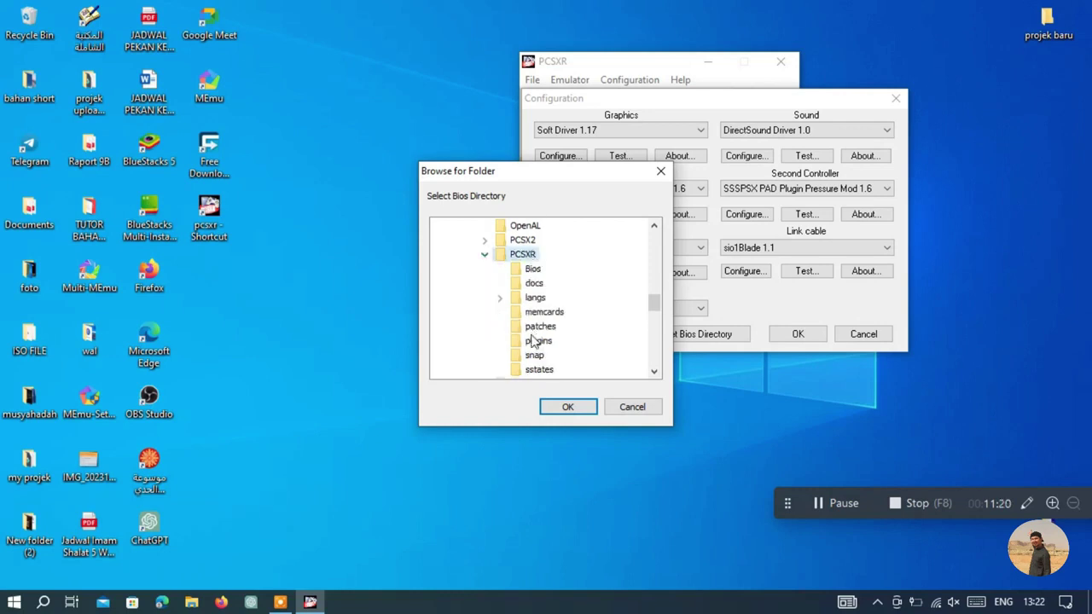
left_click(535, 271)
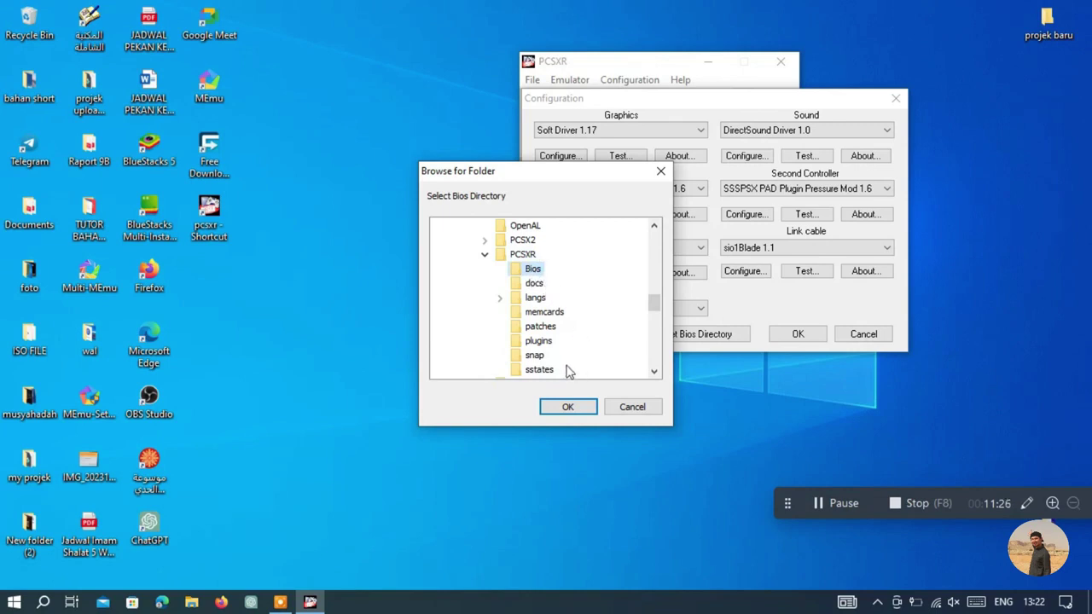
left_click(568, 408)
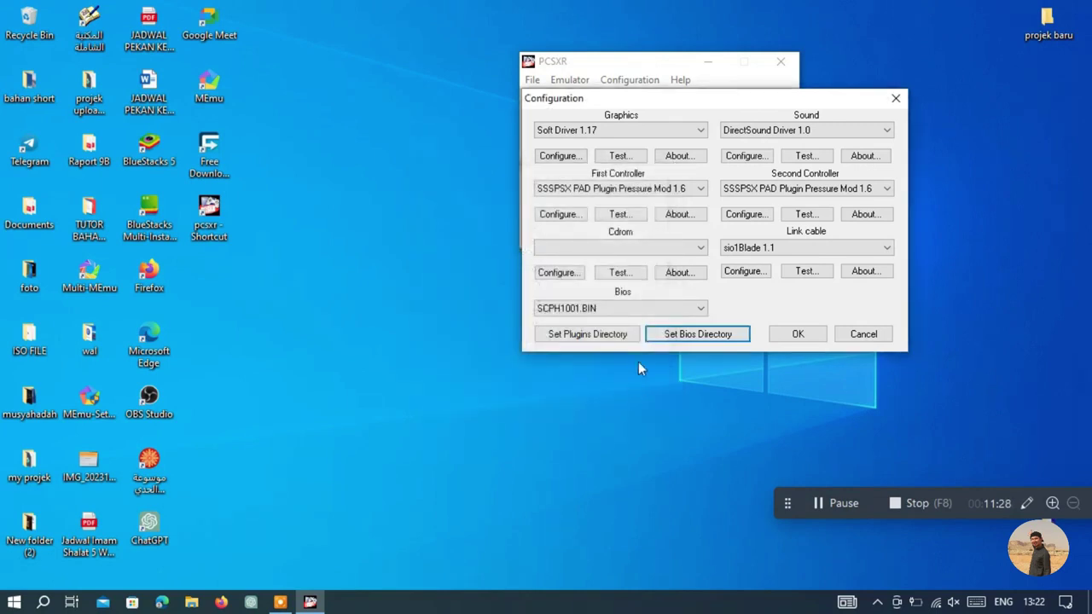
Step: Choose SCPH1001.BIN as the BIOS and confirm the plugins and BIOS configuration
left_click(699, 309)
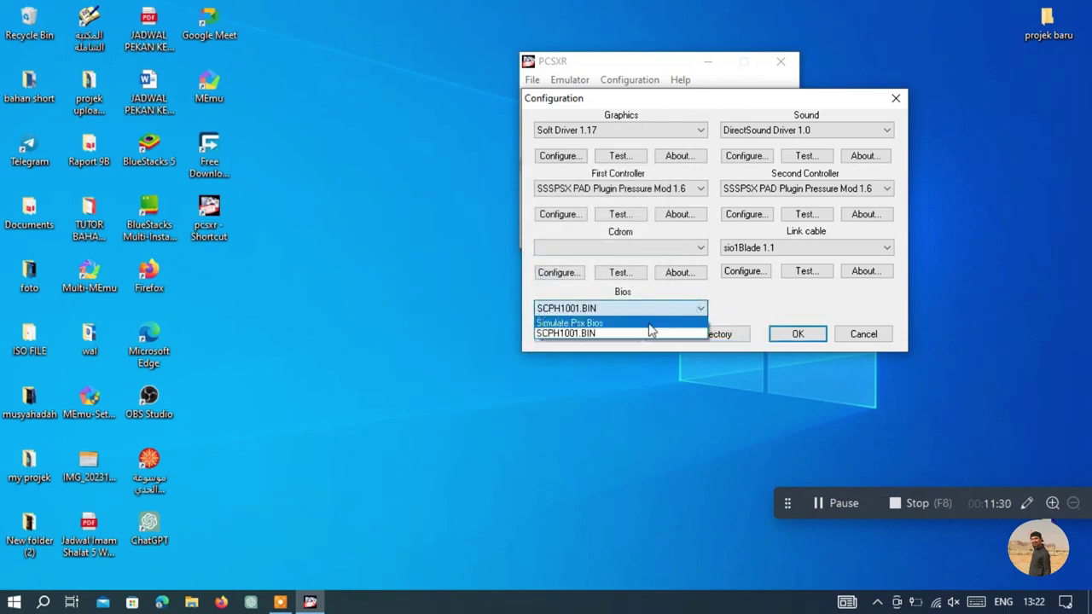
left_click(603, 336)
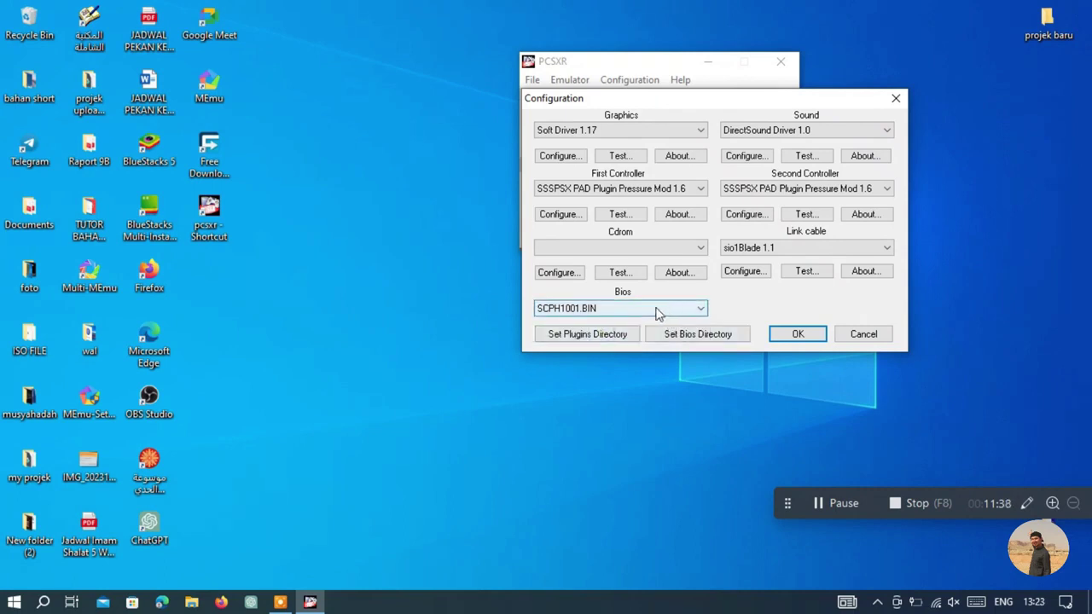
left_click(806, 337)
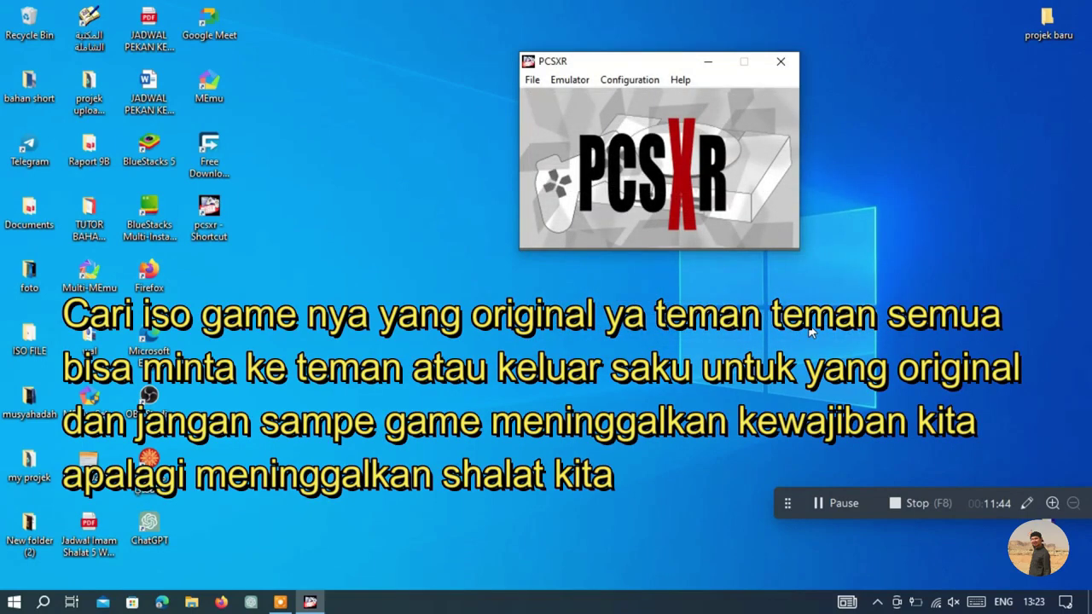
Step: Run the Huntu game image from the ISO folder to test the emulator, and close the game window
left_click(532, 82)
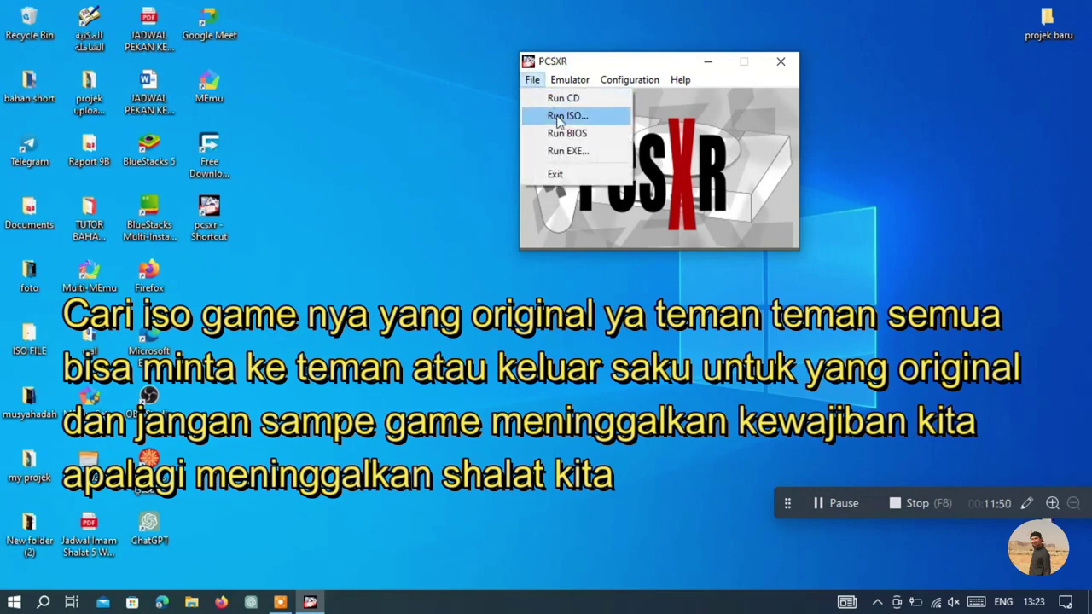
left_click(559, 116)
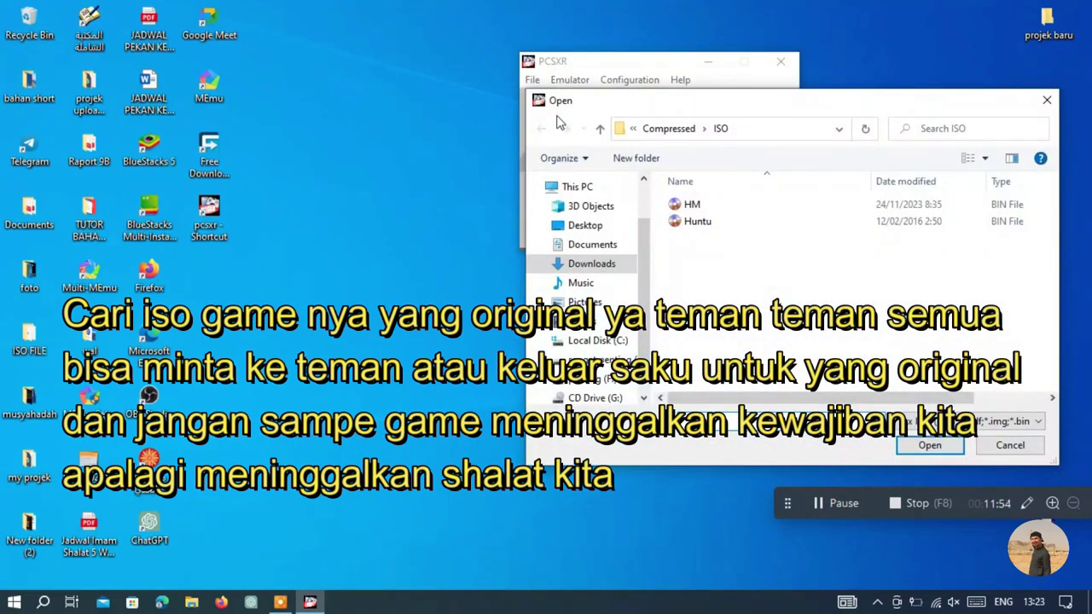
mouse_move(742, 397)
left_mouse_down()
mouse_move(800, 405)
mouse_move(737, 401)
left_mouse_up()
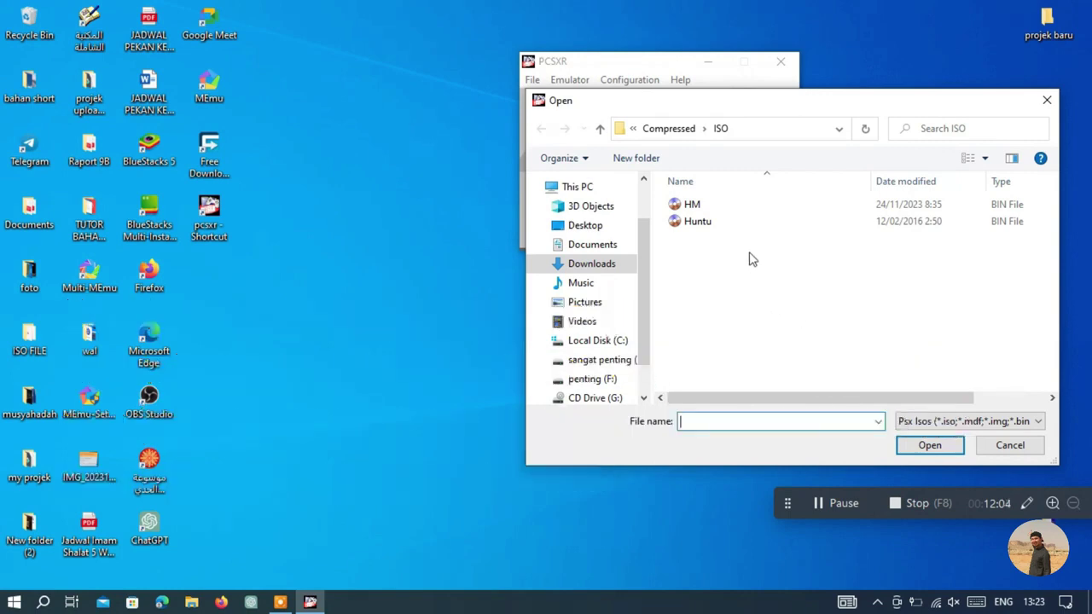
left_click(702, 229)
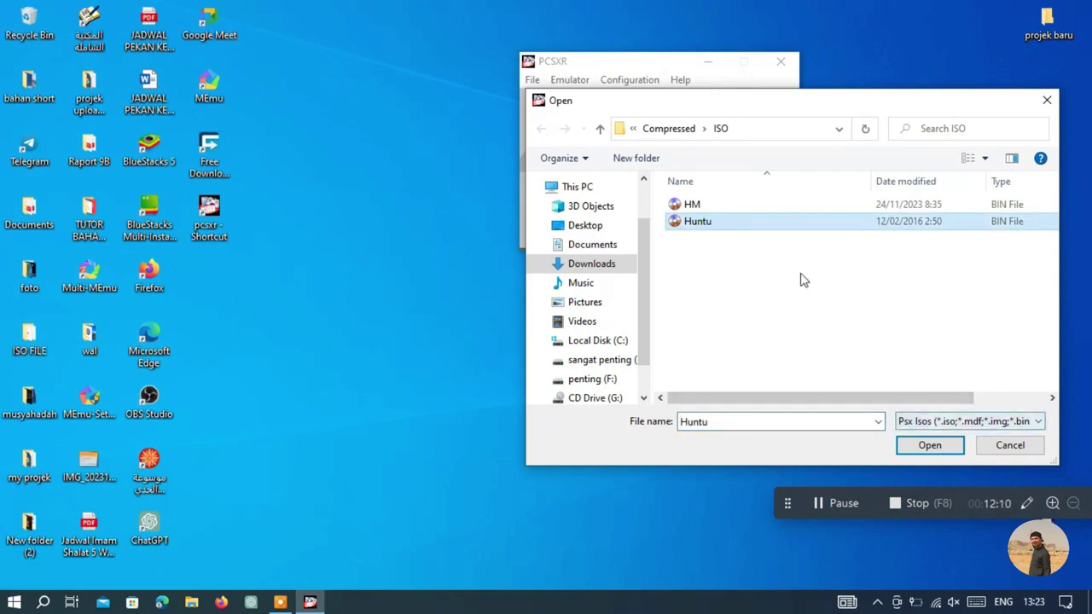
left_click(927, 445)
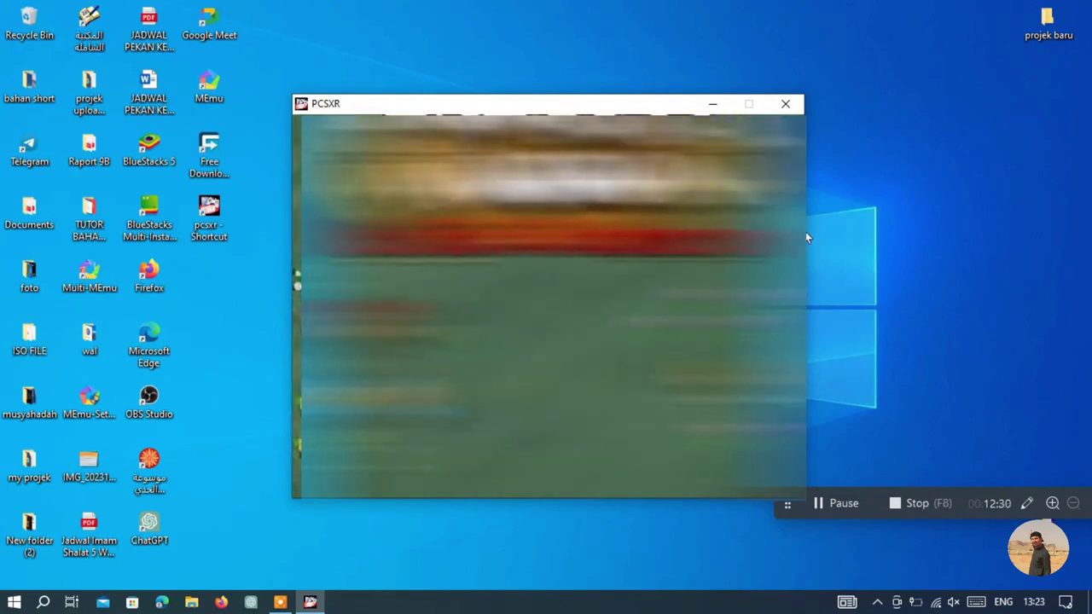
left_click(786, 103)
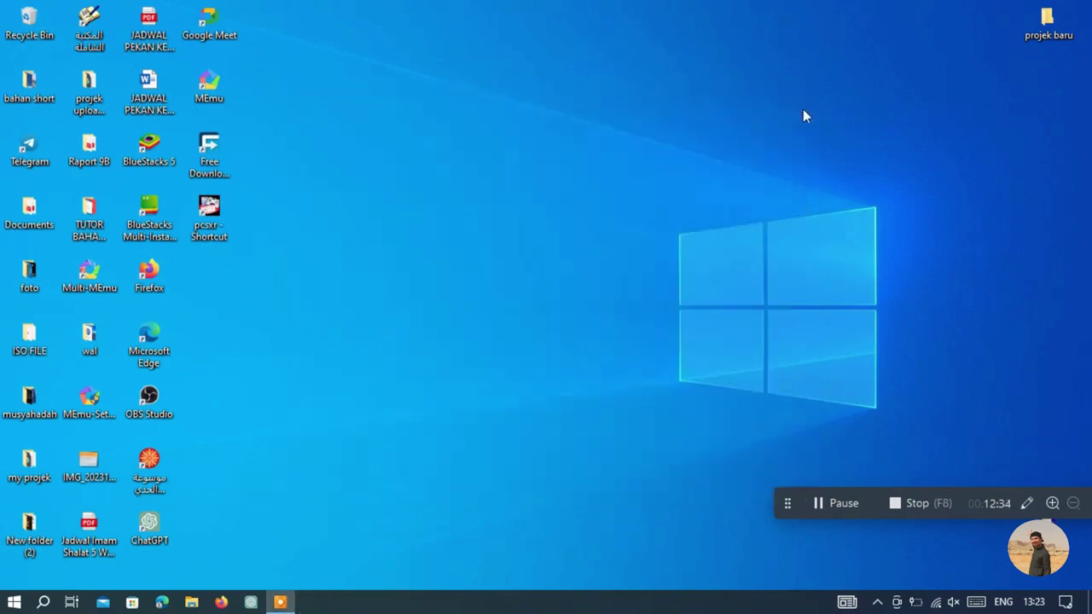